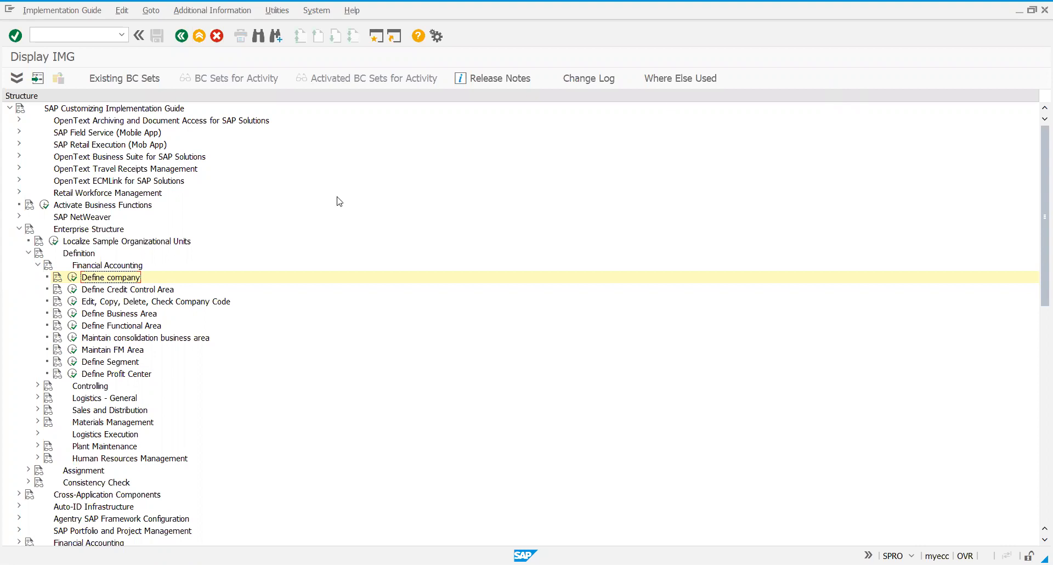
Open the "Copy, delete, check company code" activity under Financial Accounting's Edit, Copy, Delete, Check Company Code
click(196, 305)
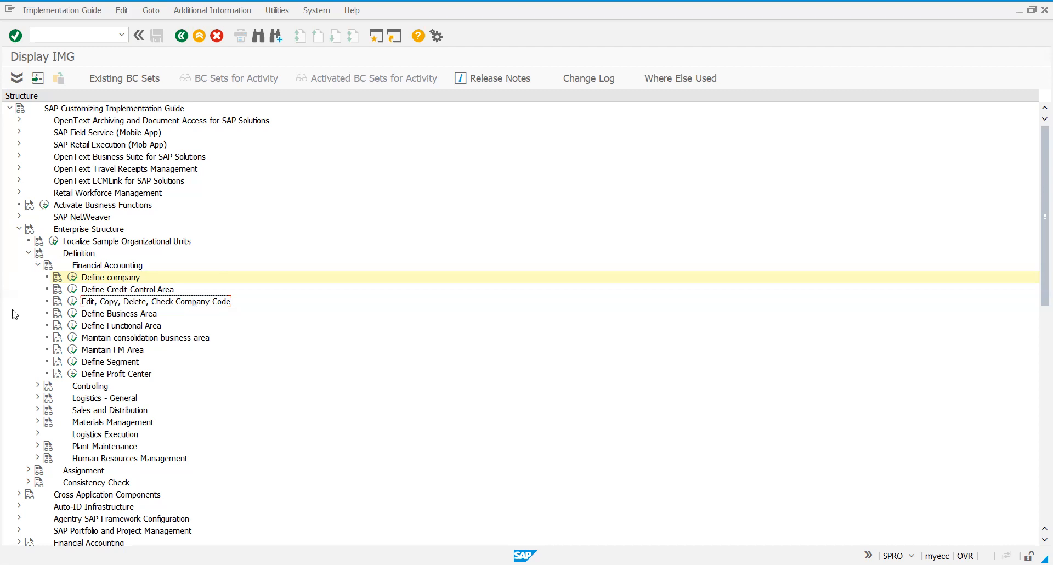
click(72, 302)
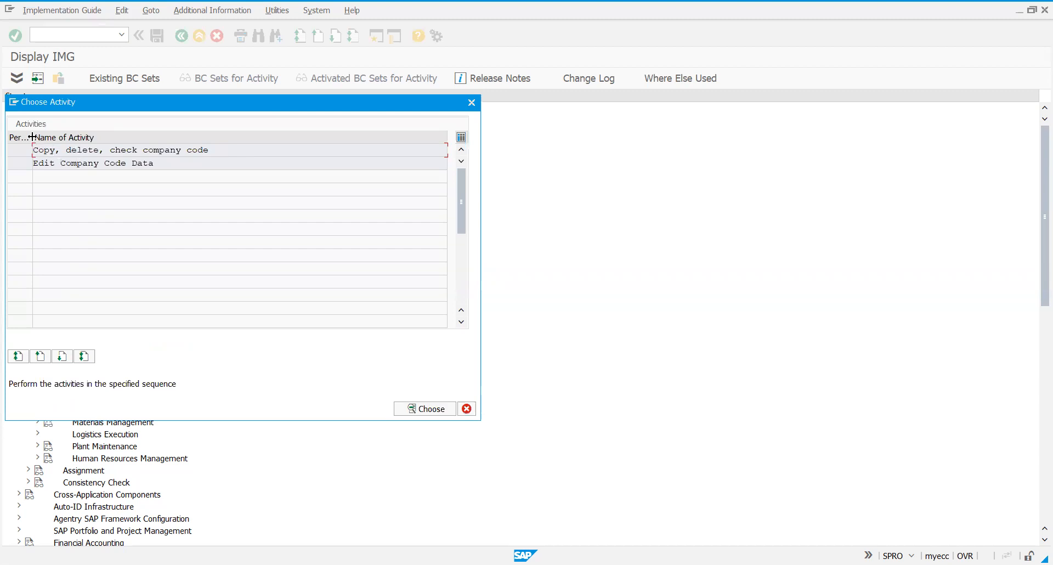
drag(32, 137, 82, 139)
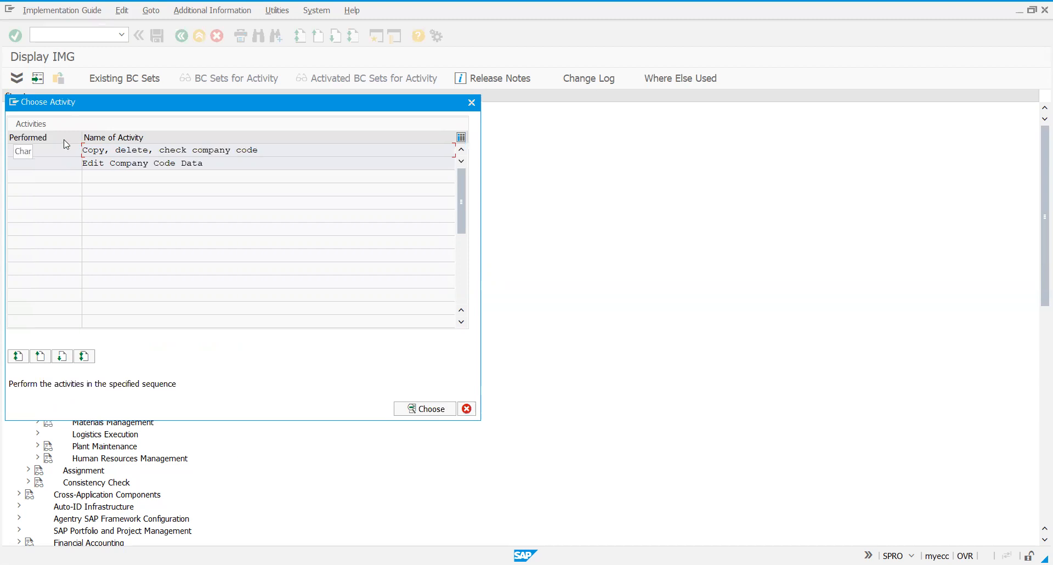
double_click(115, 154)
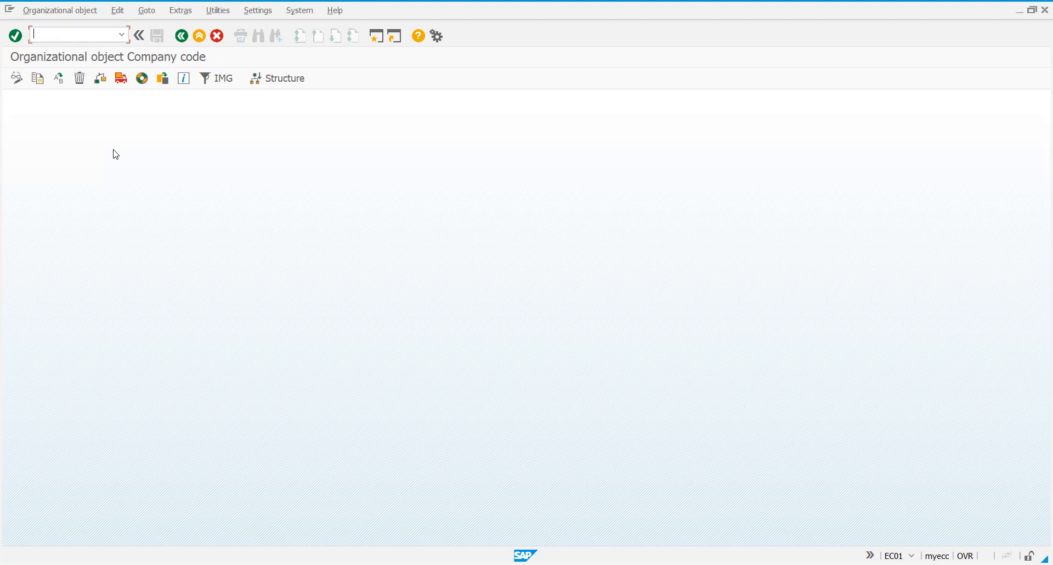
Start copying company code 1000 to the new company code PTPL
click(38, 78)
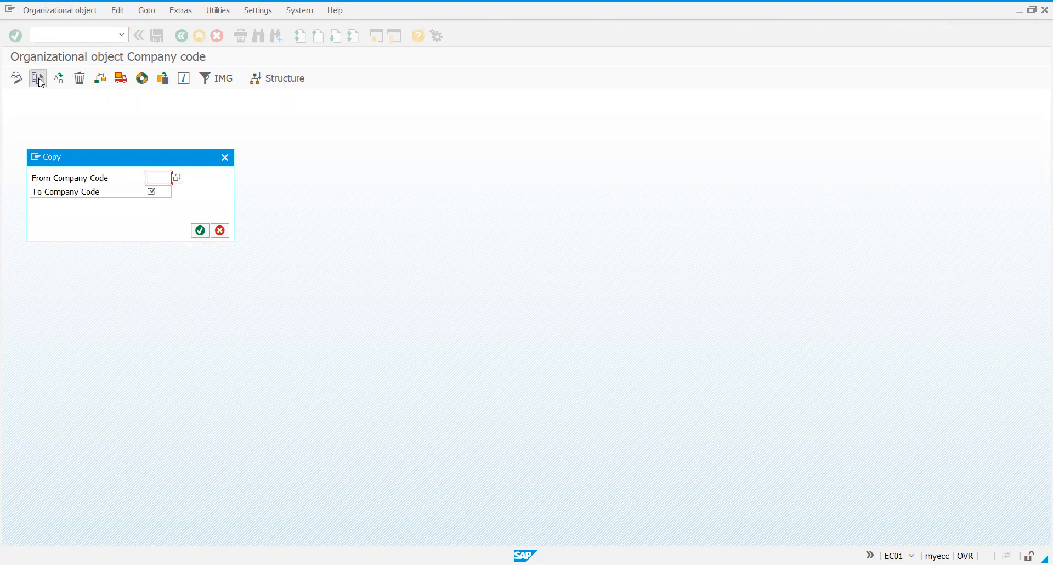
text(1000)
click(168, 191)
text(P)
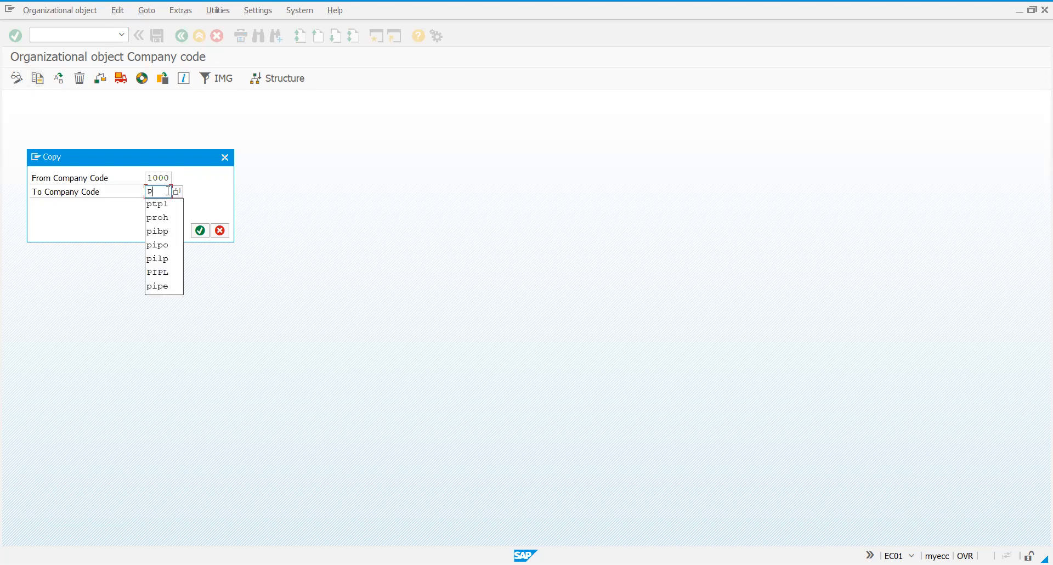
text(T)
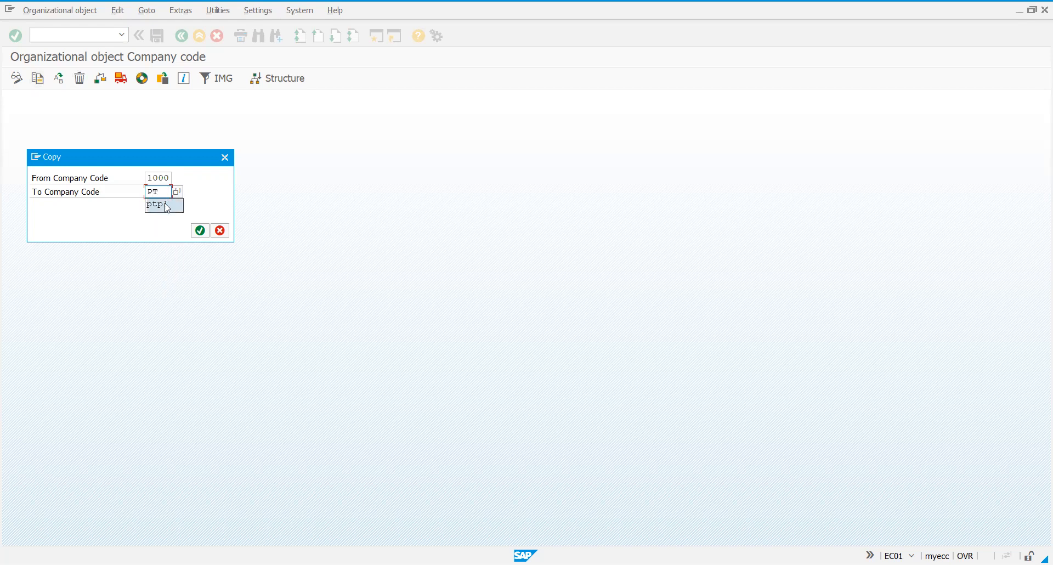
click(167, 205)
click(201, 231)
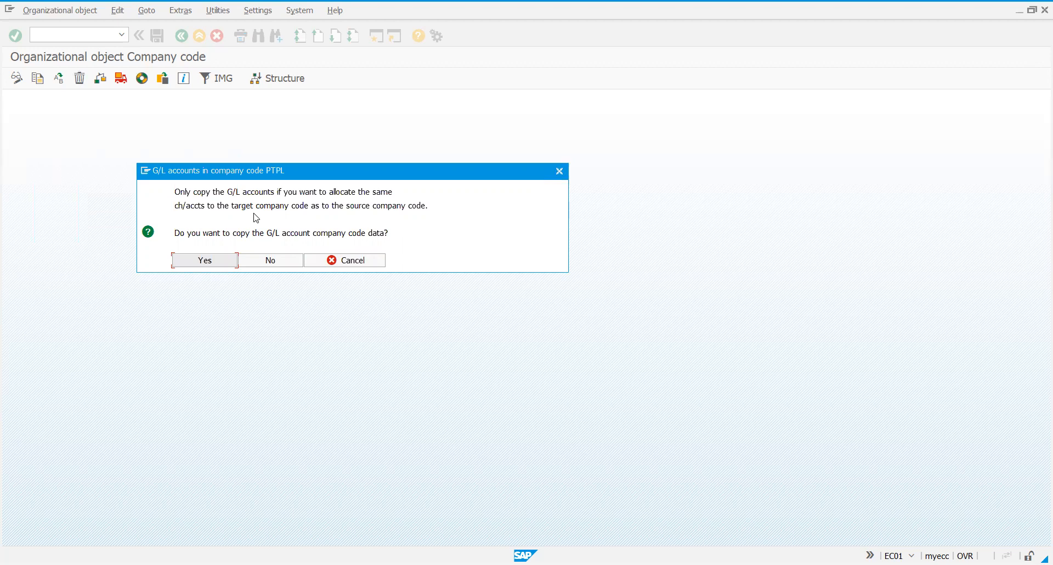
Include the G/L account company code data in the copy and allocate INR as the target's local currency
click(225, 262)
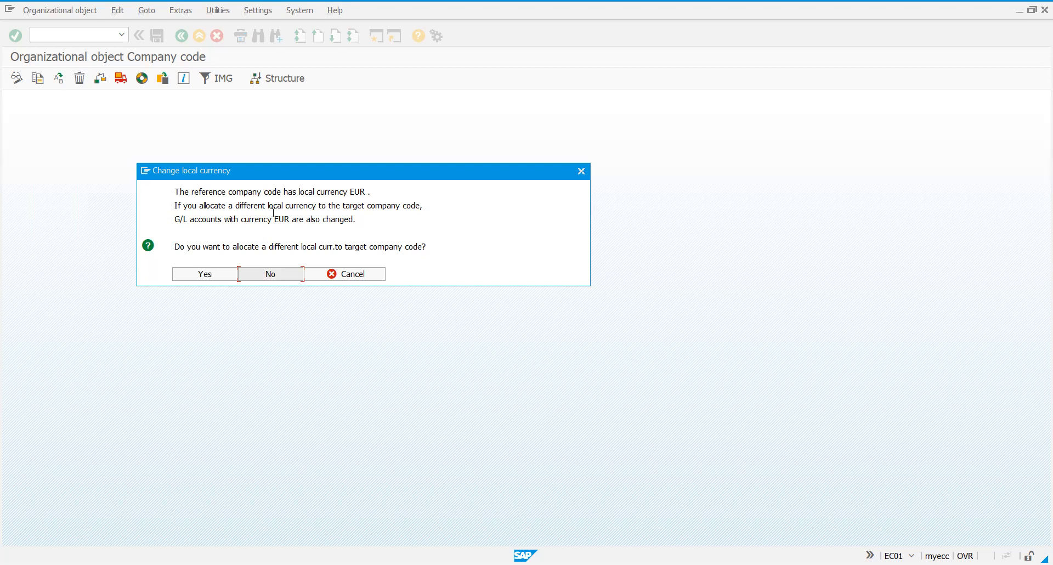
click(225, 274)
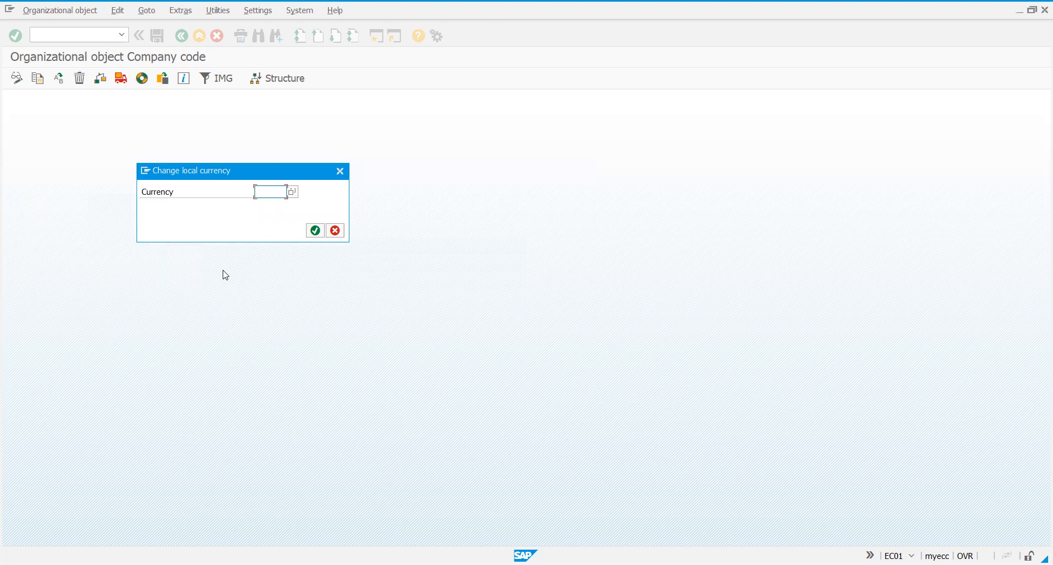
text(INR)
click(315, 231)
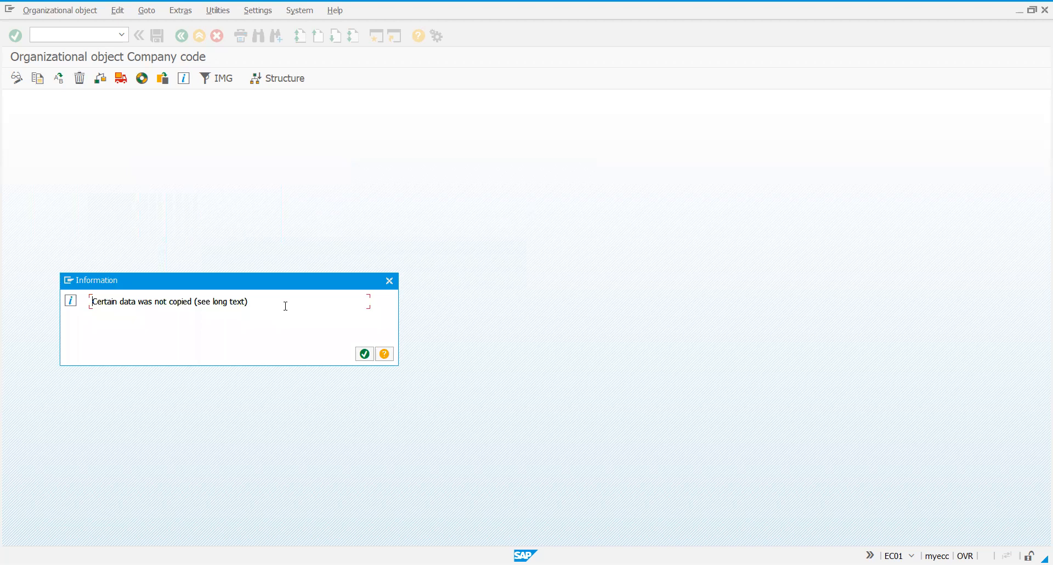
Acknowledge the copy information and transport notices, and agree to transport the number ranges
click(365, 353)
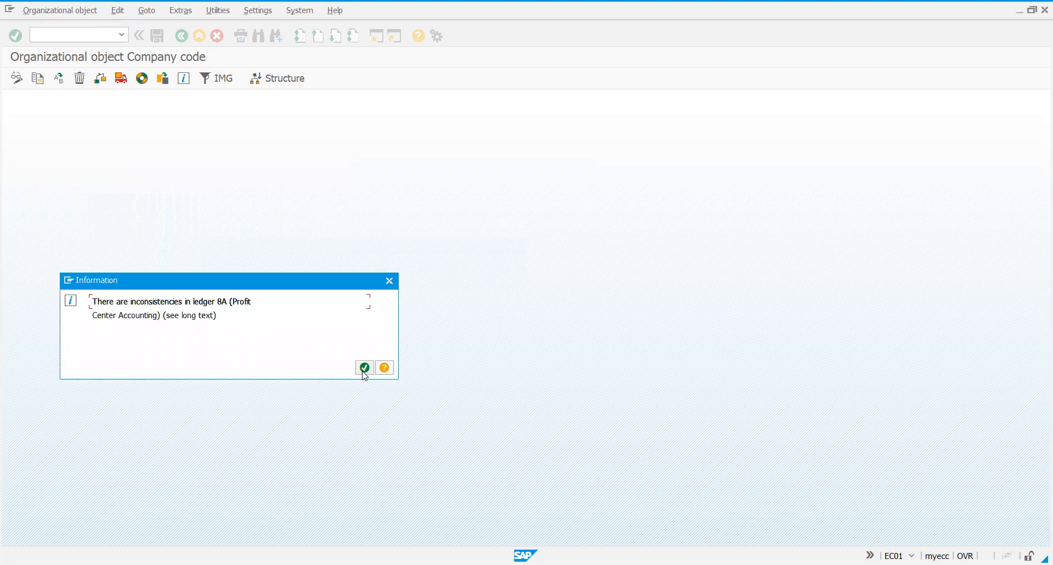
click(364, 368)
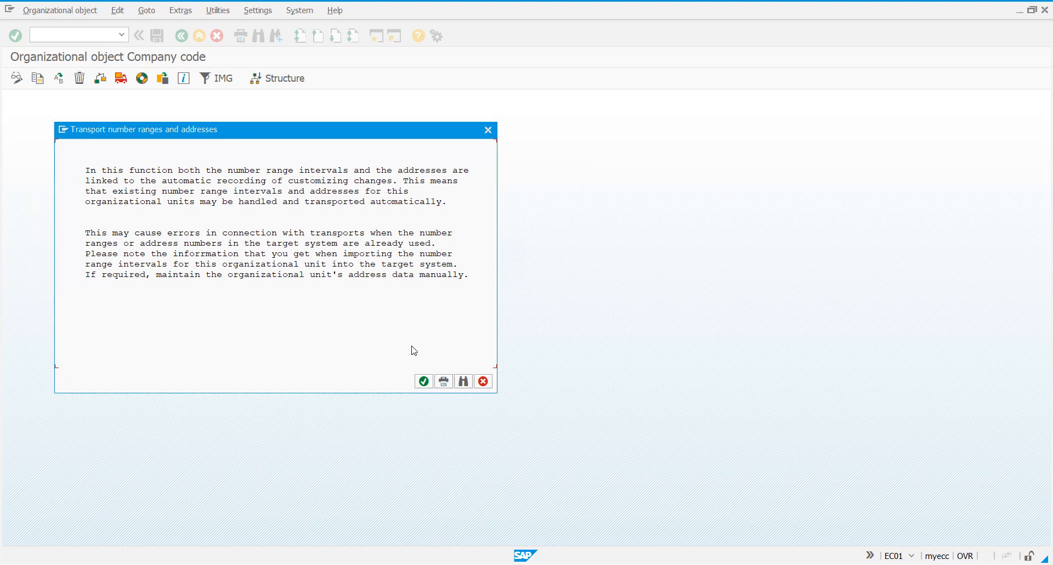
click(424, 381)
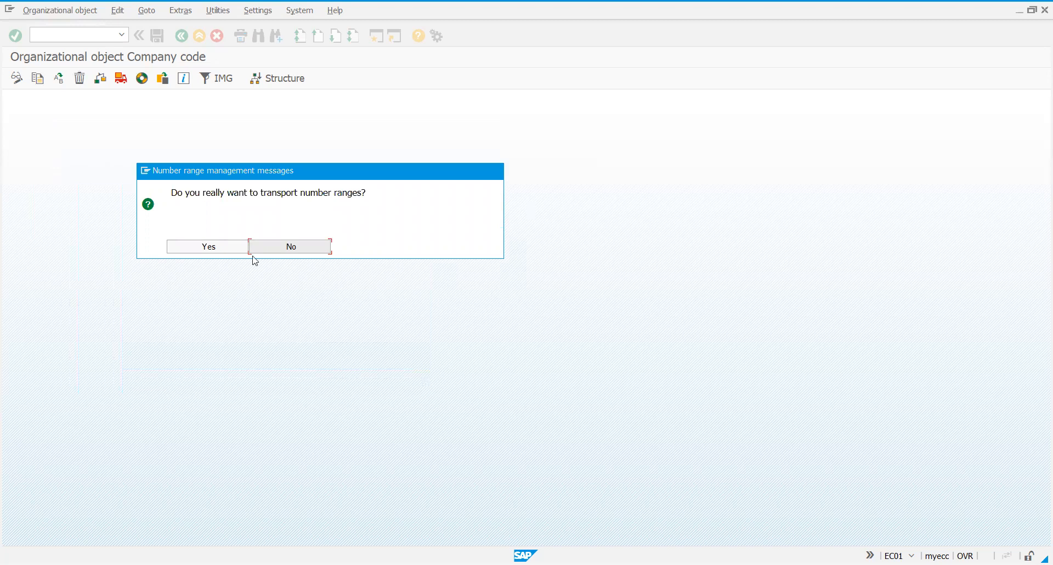
click(220, 249)
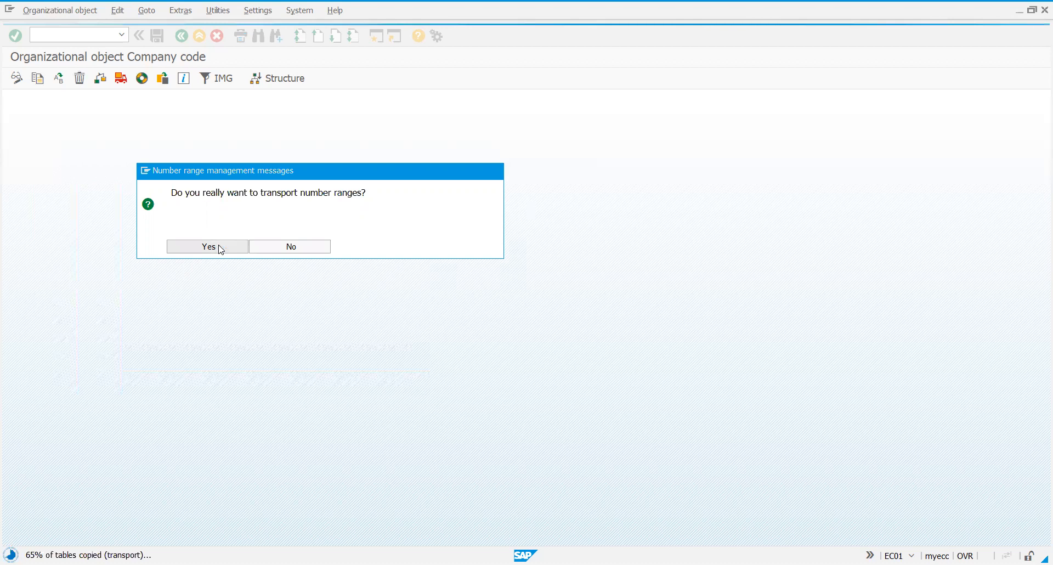
click(220, 247)
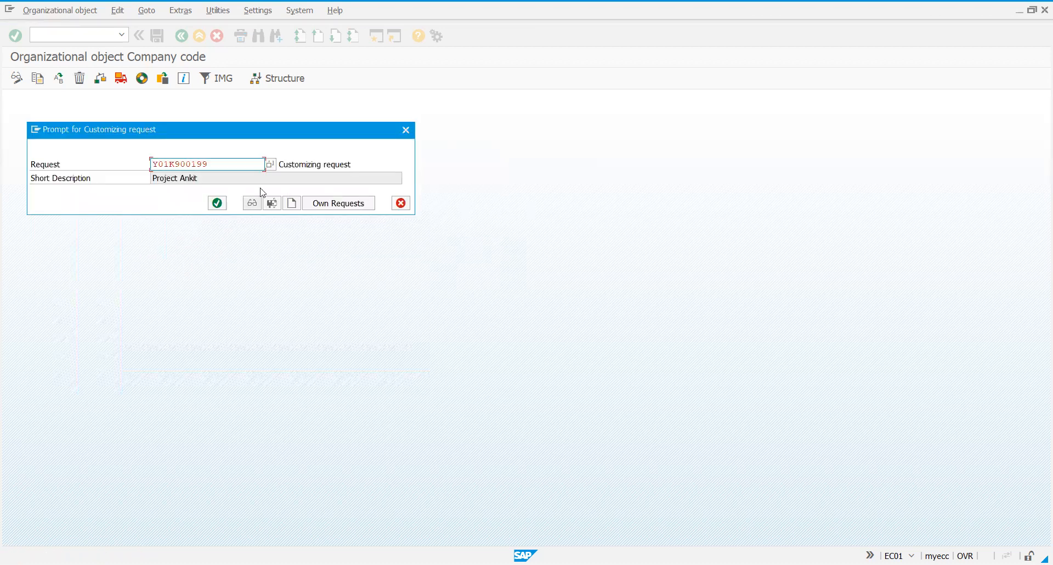
Check the list of own customizing requests and confirm the customizing request for the company code copy
click(327, 205)
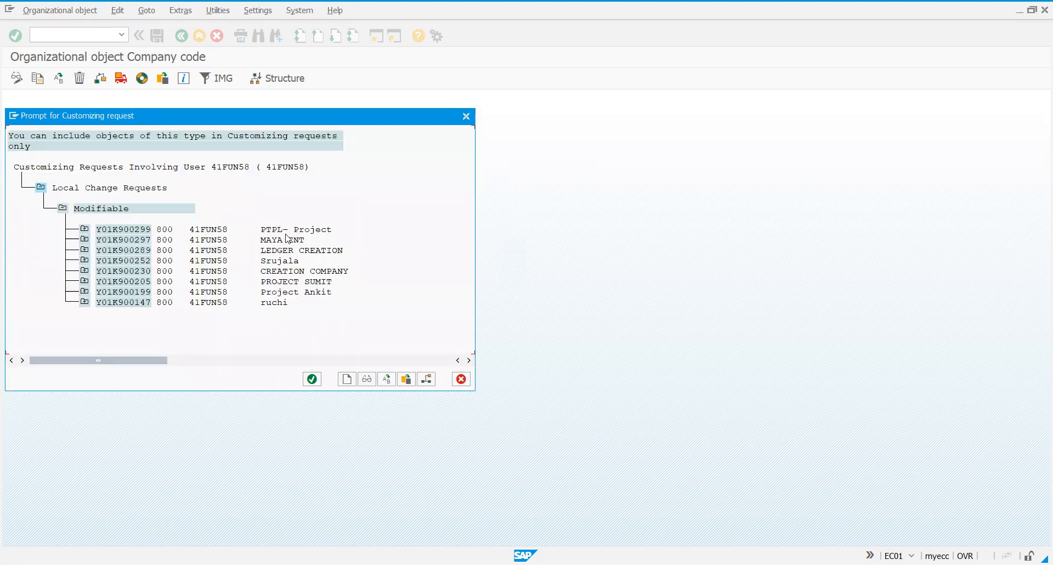
key(Escape)
click(215, 204)
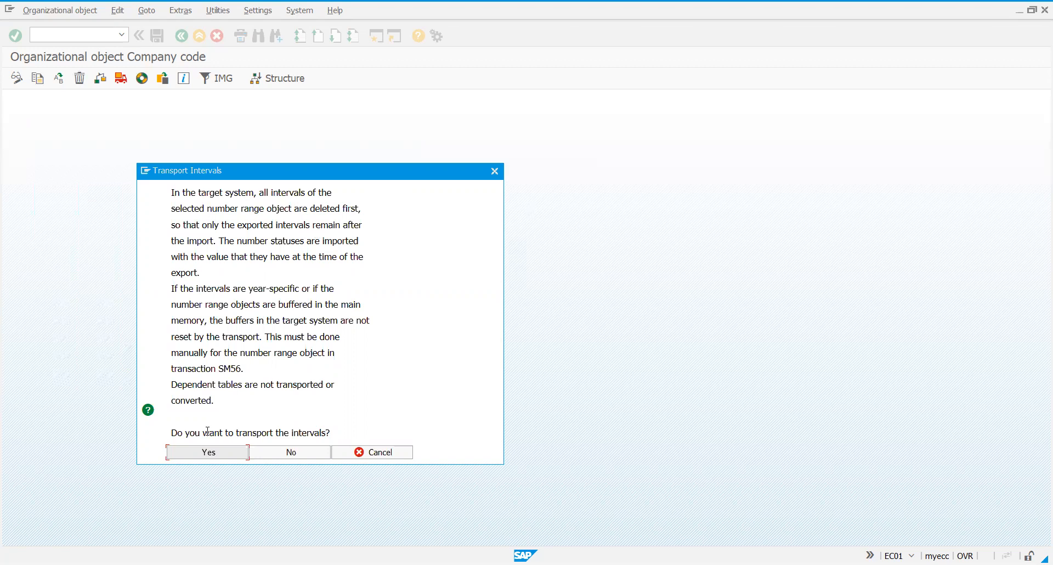
Accept the first interval transport, cancel the following interval prompts, and acknowledge the caution for number range object FAGL_PL_LC
click(206, 453)
click(218, 217)
click(229, 455)
click(368, 447)
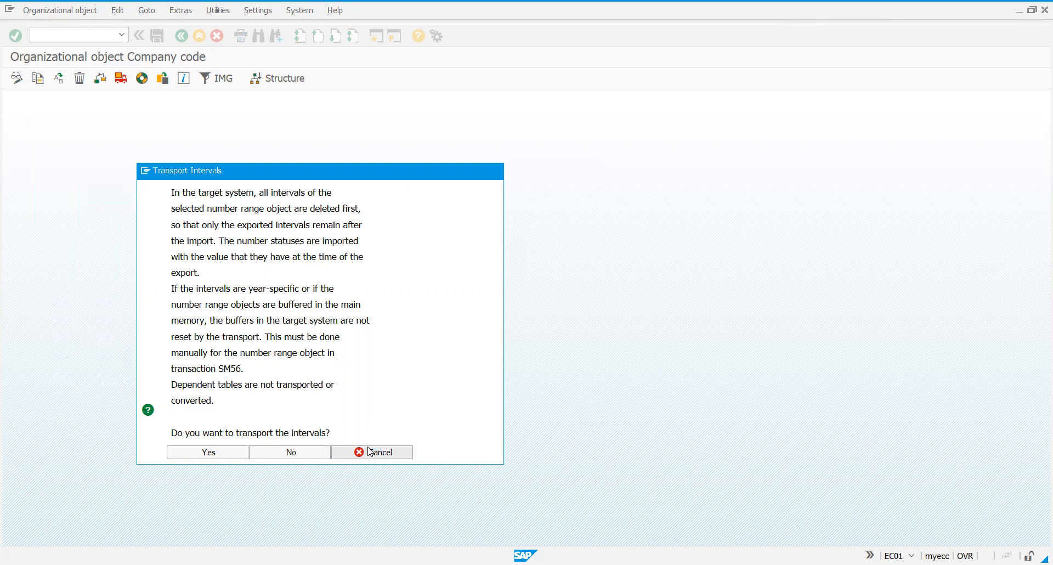
click(368, 451)
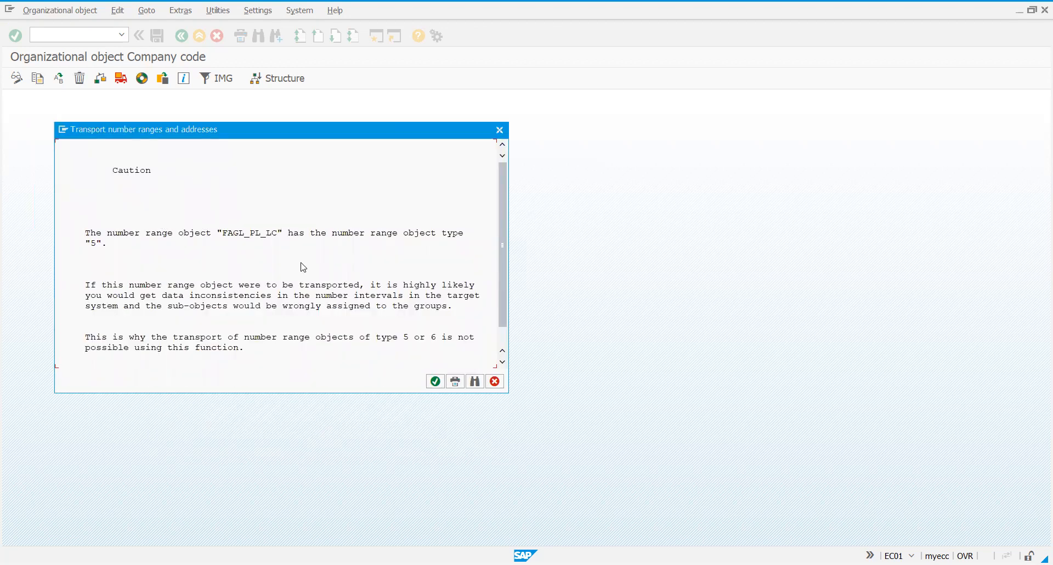
click(435, 382)
click(398, 452)
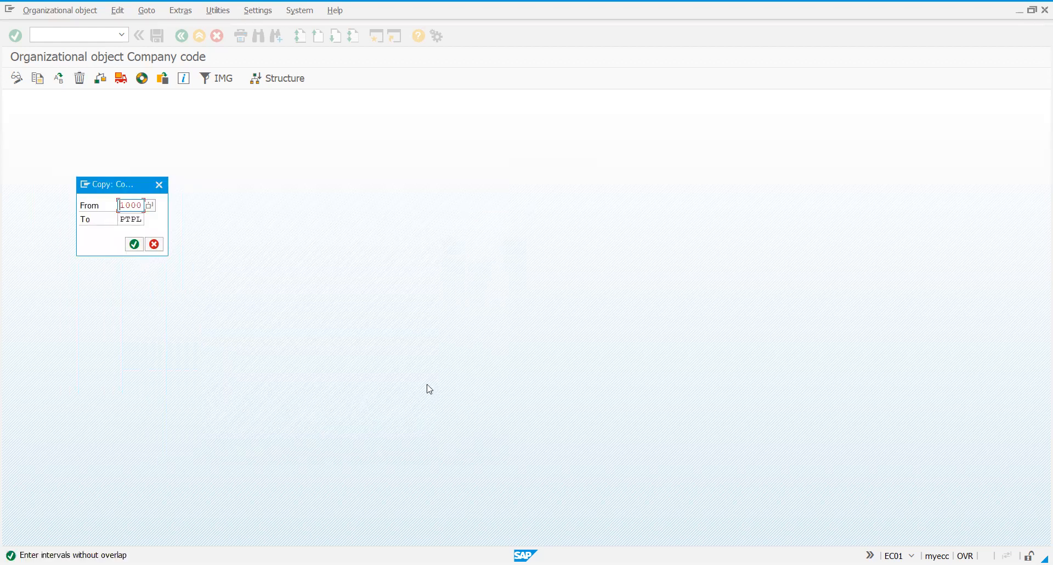
Confirm copying the number range intervals from 1000 to PTPL and acknowledge the number range interval transport notice
key(Return)
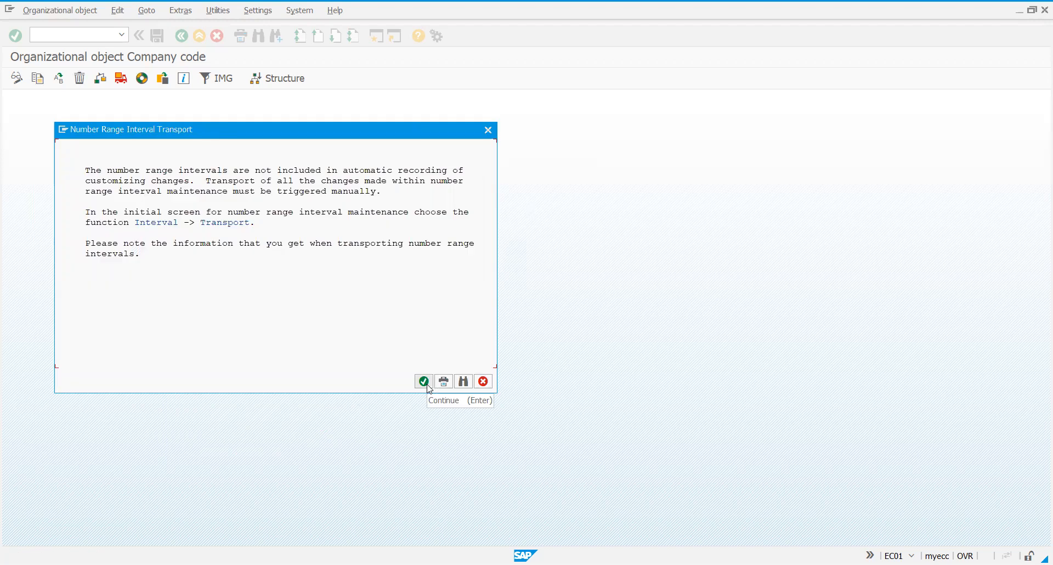
key(Return)
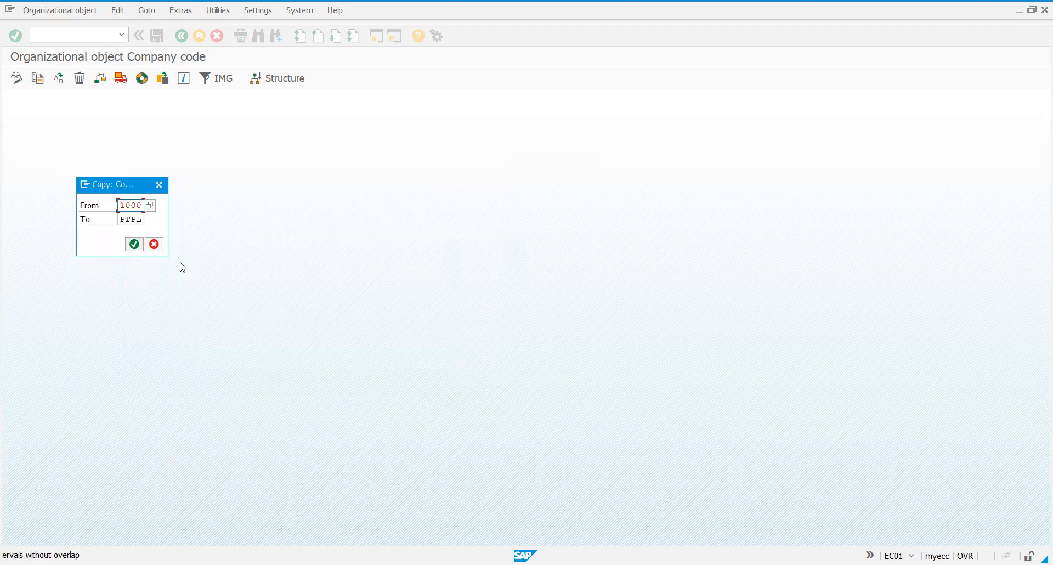
click(134, 245)
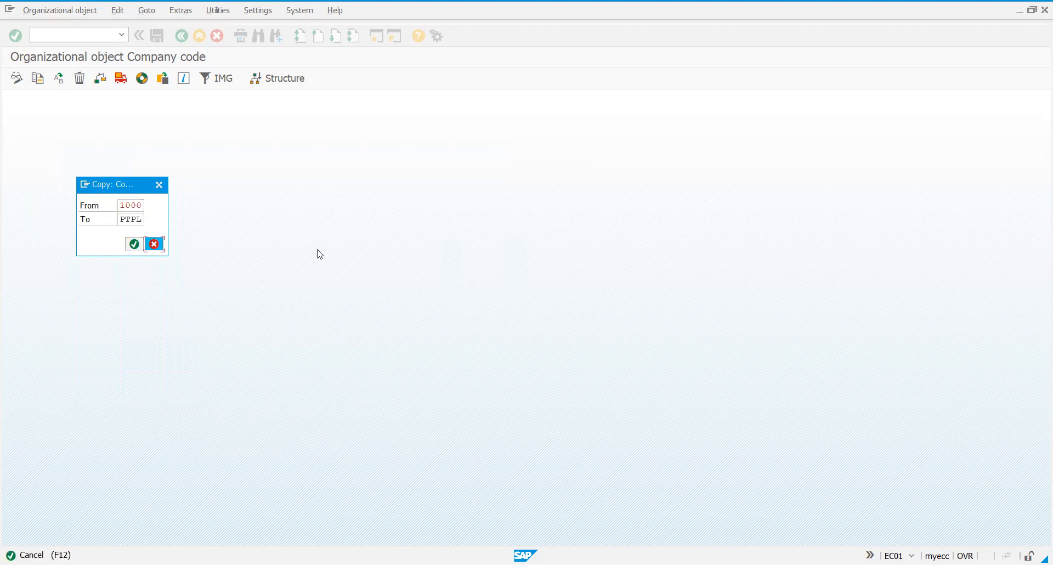
click(227, 247)
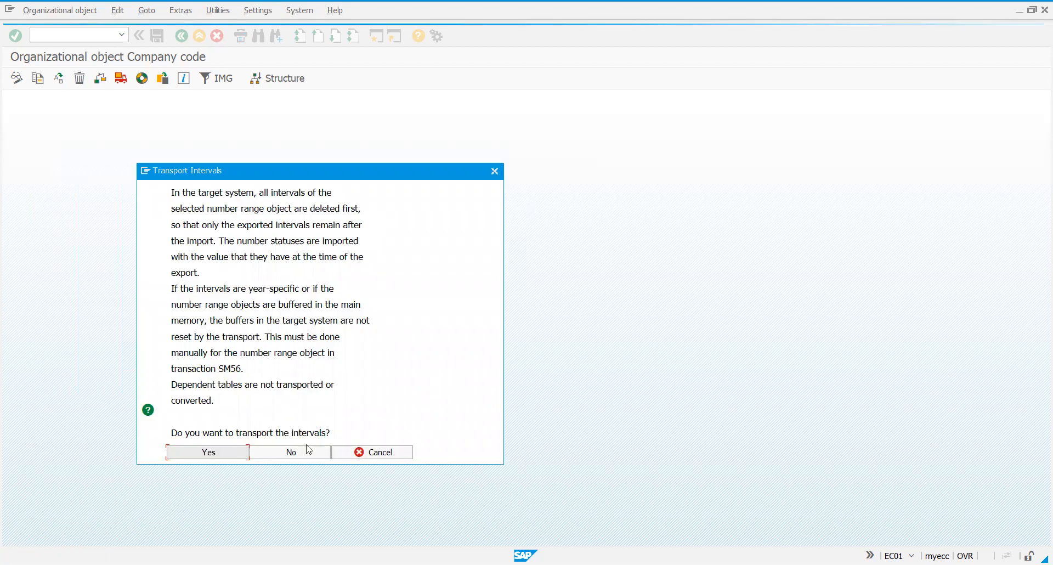
Cancel or decline the next requests to transport number range intervals
click(363, 457)
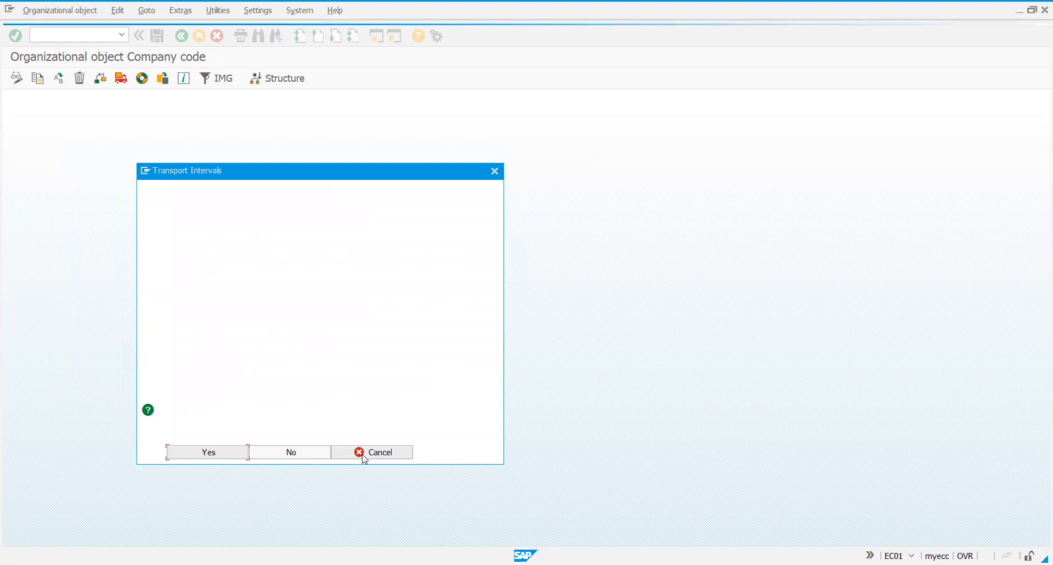
click(362, 456)
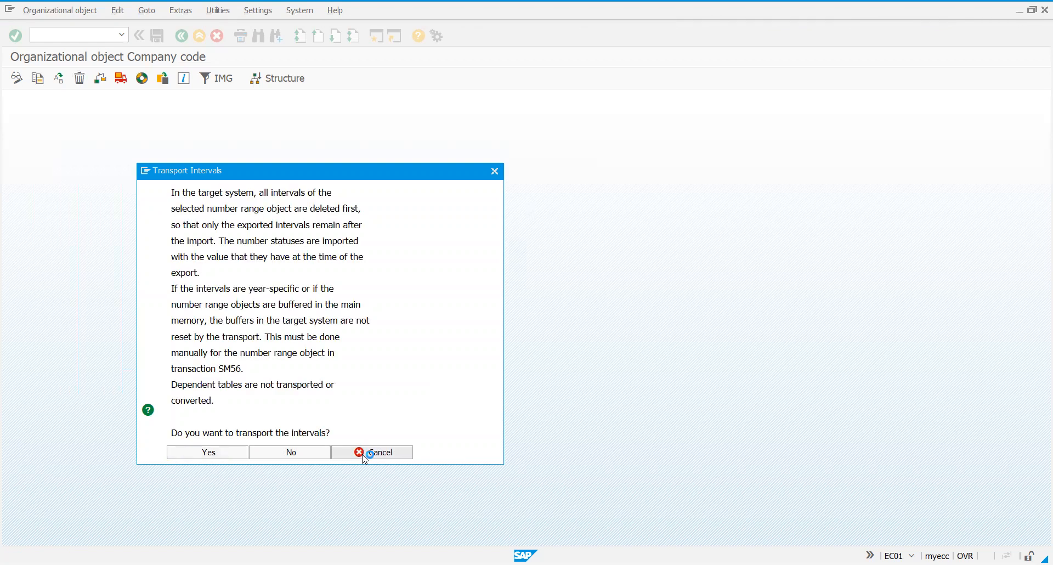
click(317, 455)
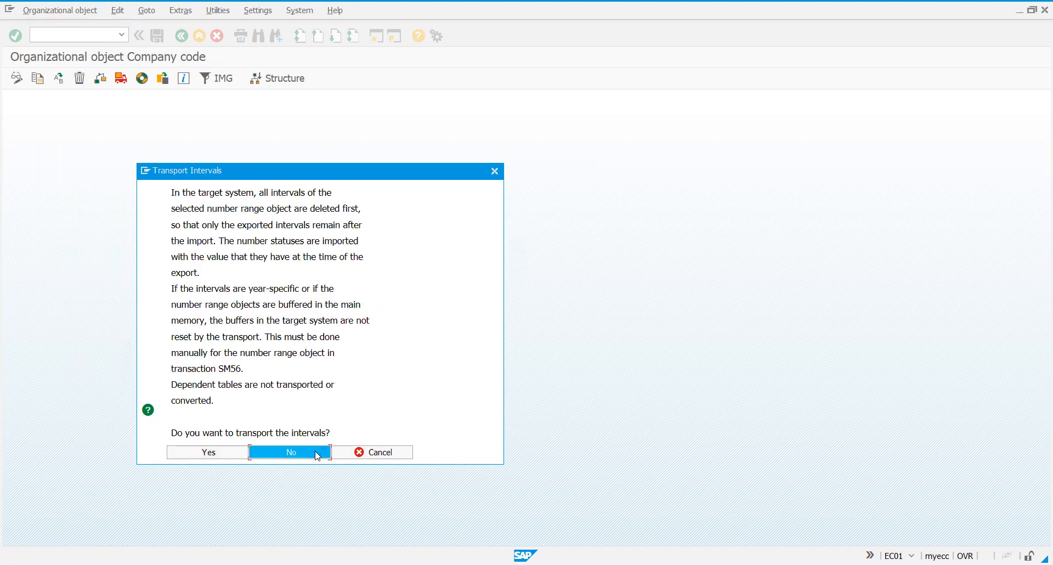
click(317, 455)
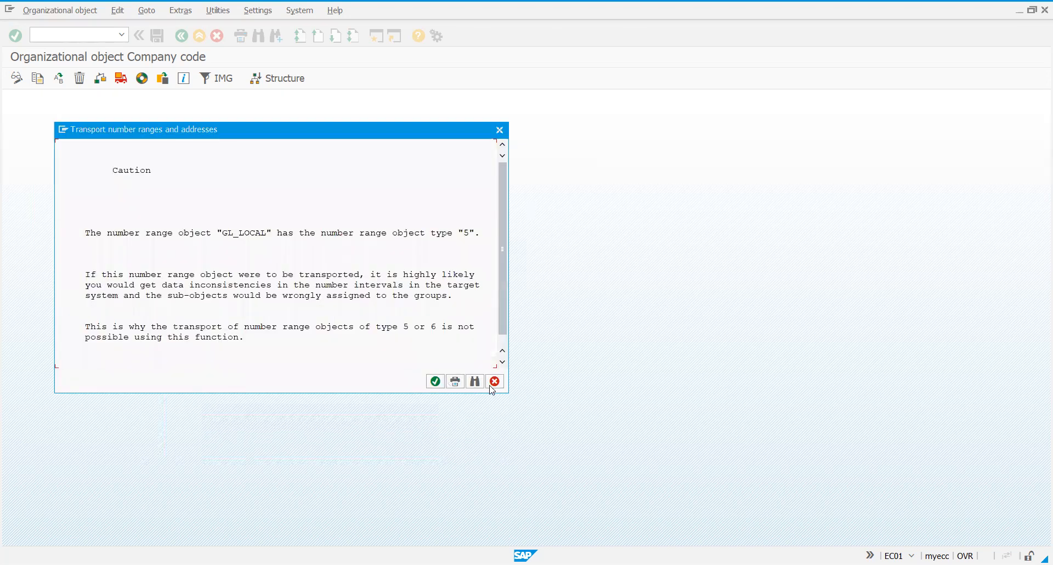
Dismiss the cautions for number range objects GL_LOCAL, GL_ROL_LOC and J_1ICERT, declining the interval transport between them
click(495, 382)
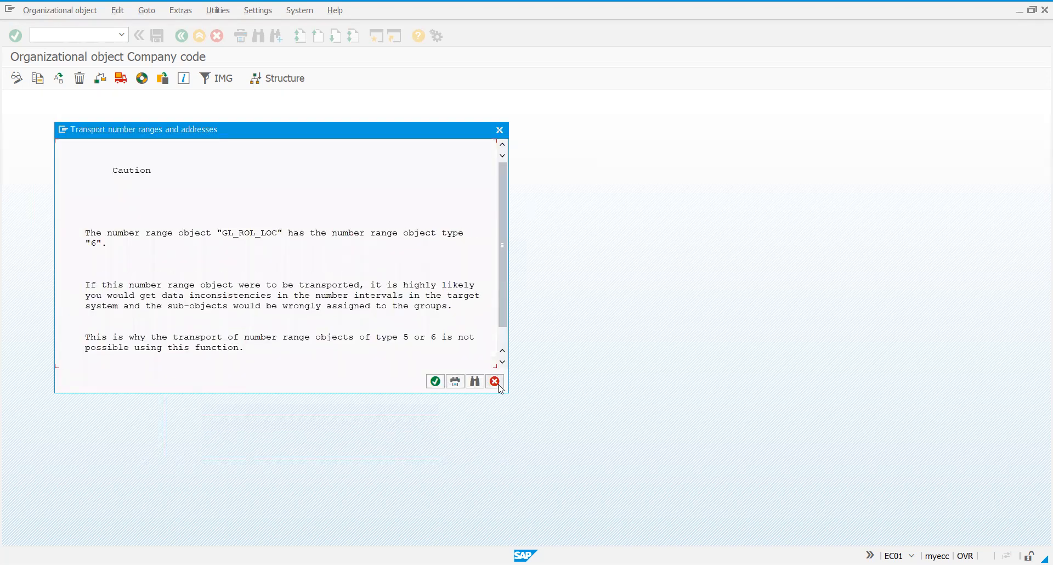
click(495, 383)
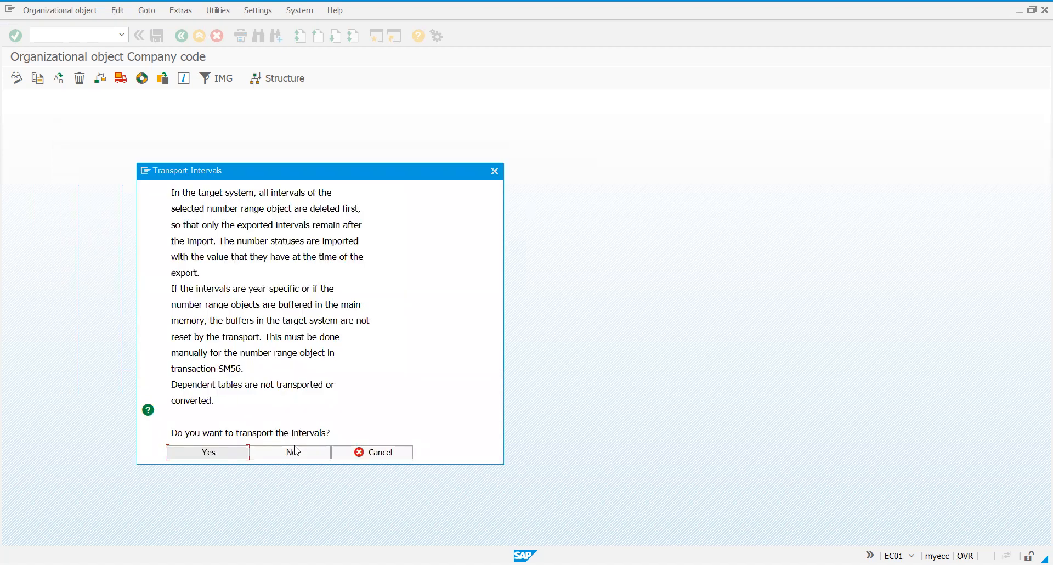
click(296, 453)
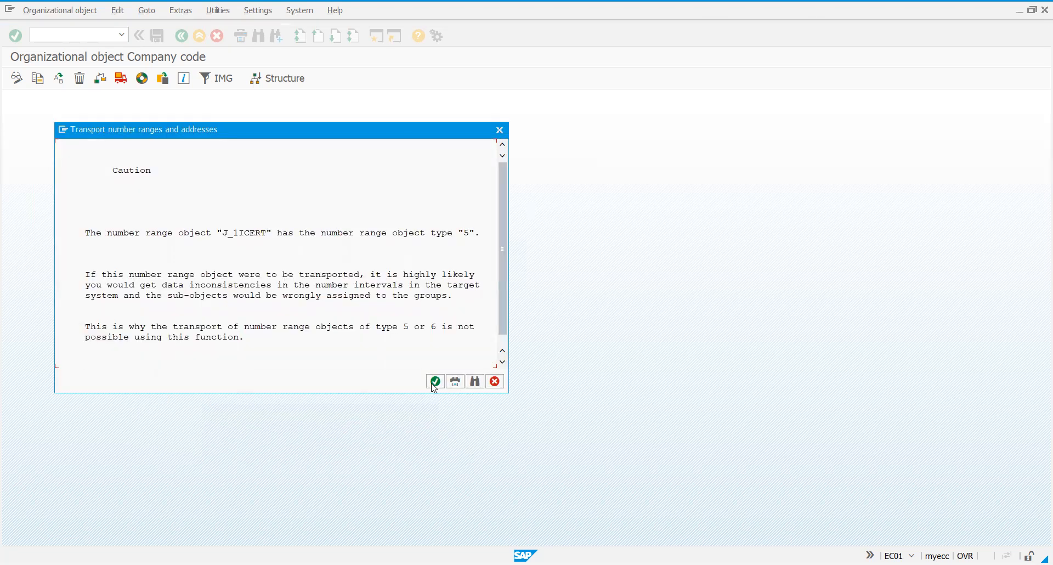
click(434, 383)
click(435, 382)
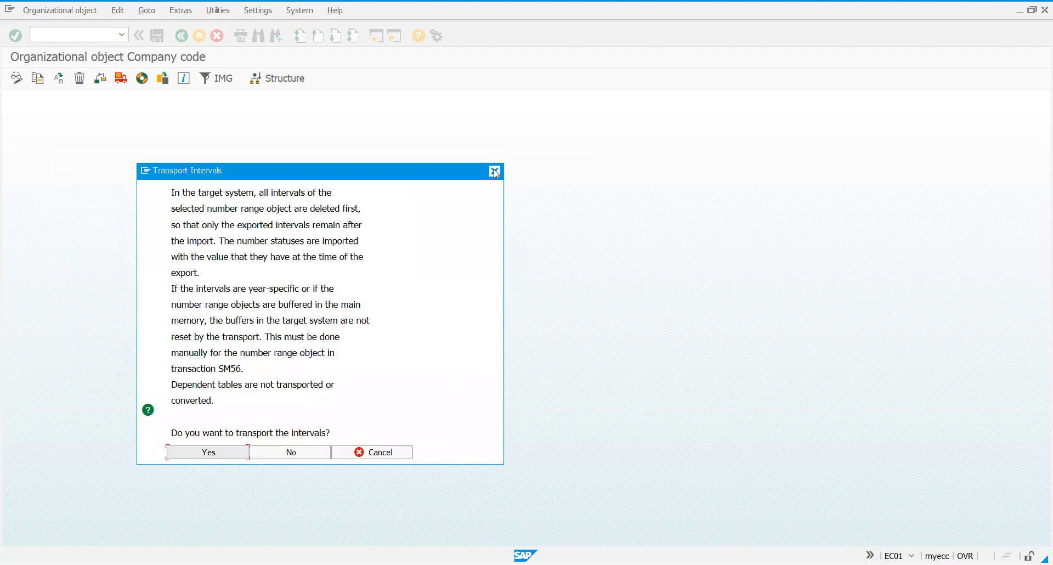
Cancel the remaining interval transports and acknowledge the copy of company code 1000 to PTPL
click(495, 171)
click(387, 455)
click(496, 171)
click(383, 453)
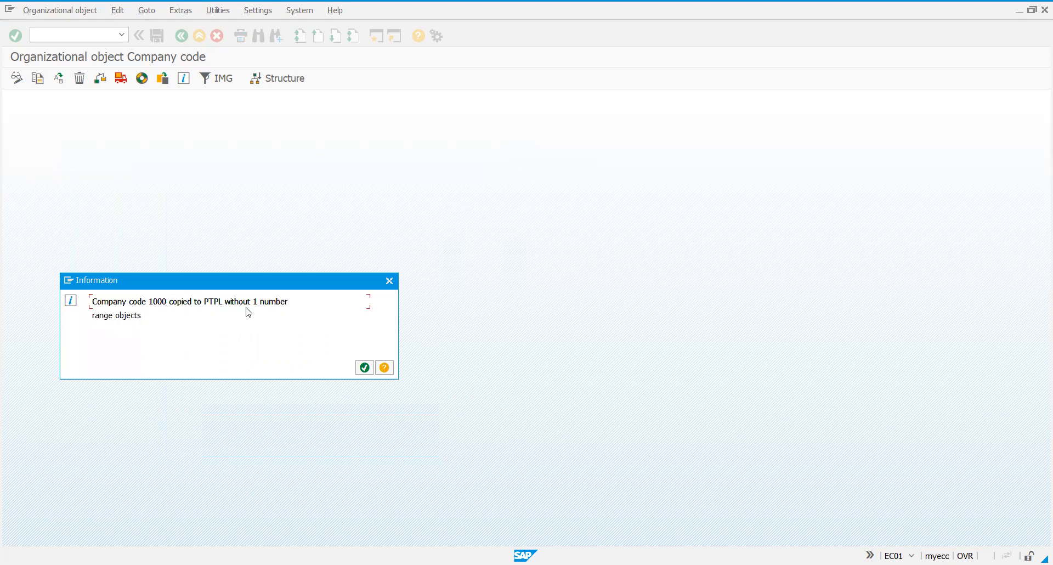
click(366, 370)
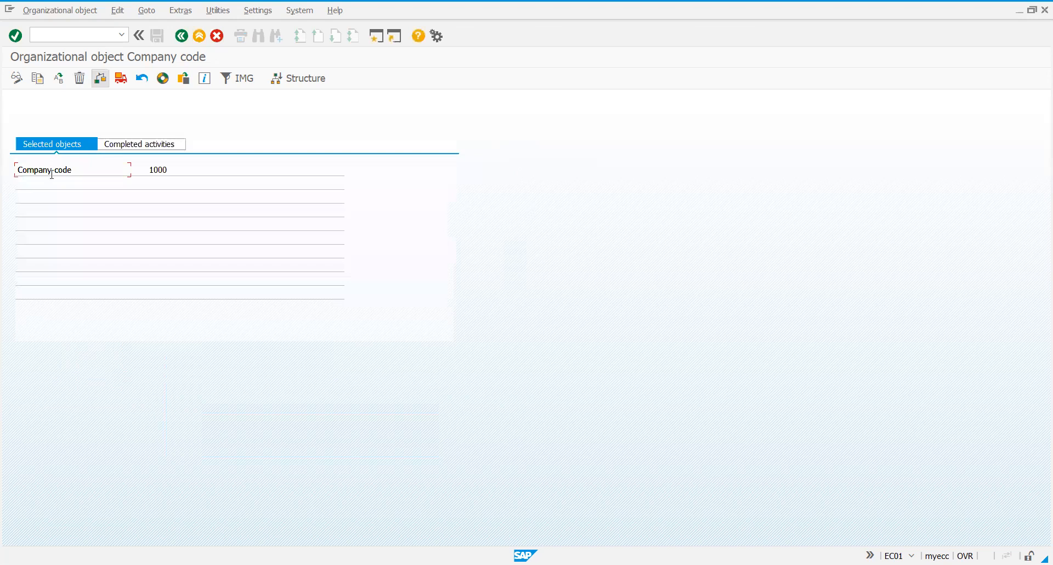
Check the completed activities of the company code copy and open the Edit Company Code Data activity
click(140, 144)
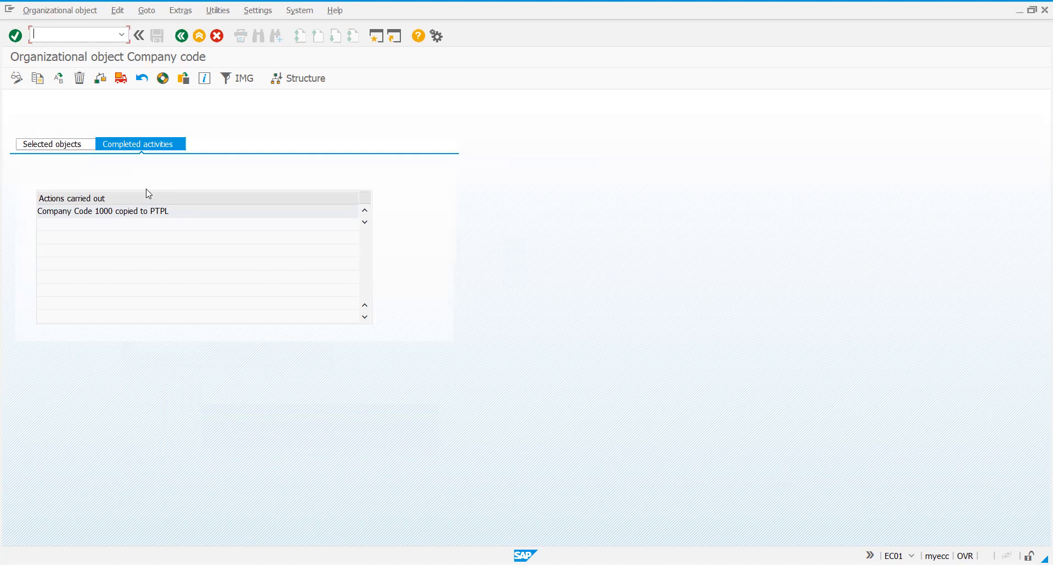
click(181, 36)
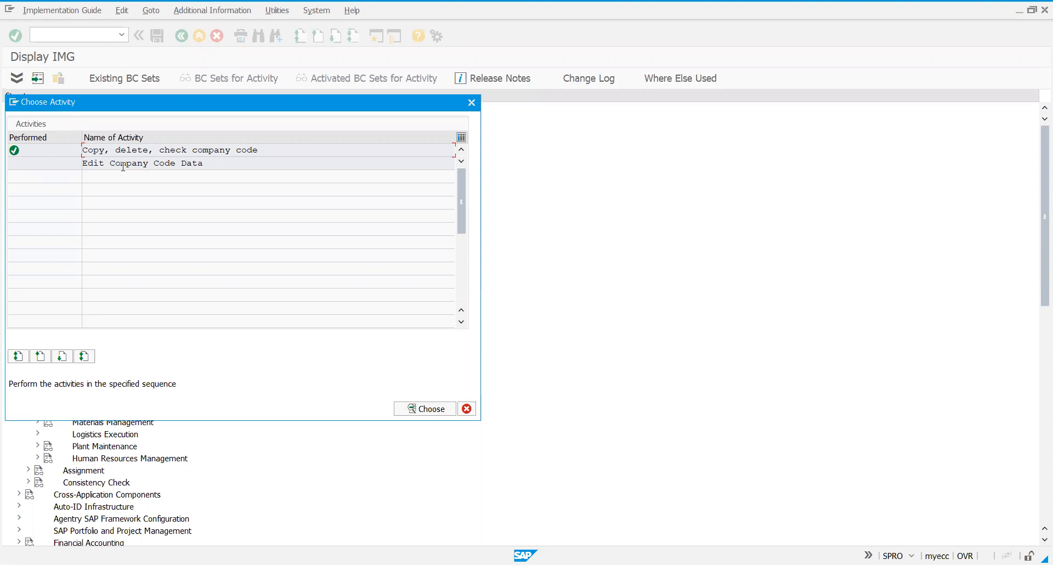
double_click(123, 166)
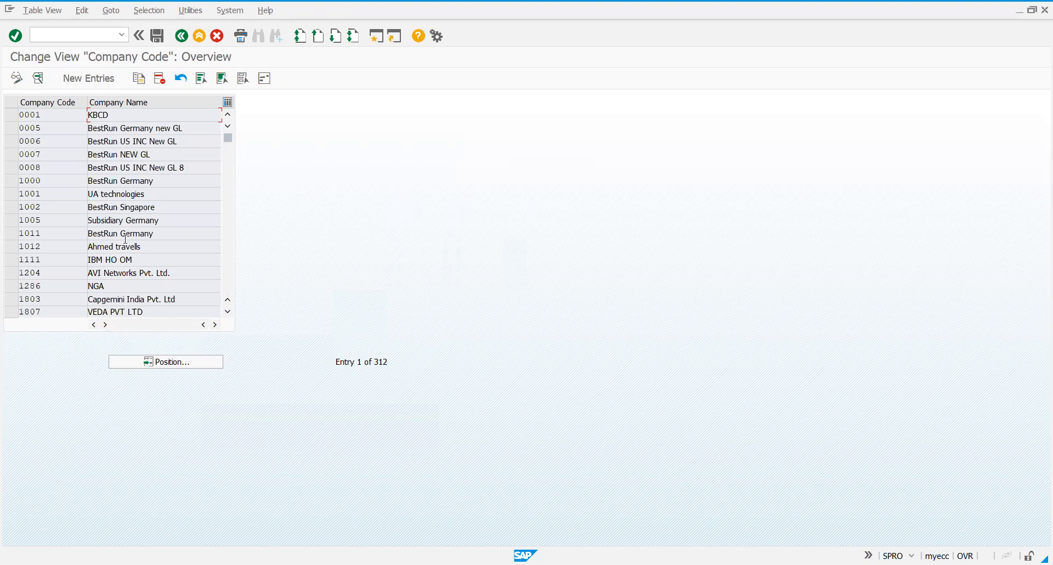
Locate company code PTPL in the company code overview and open its details
click(174, 367)
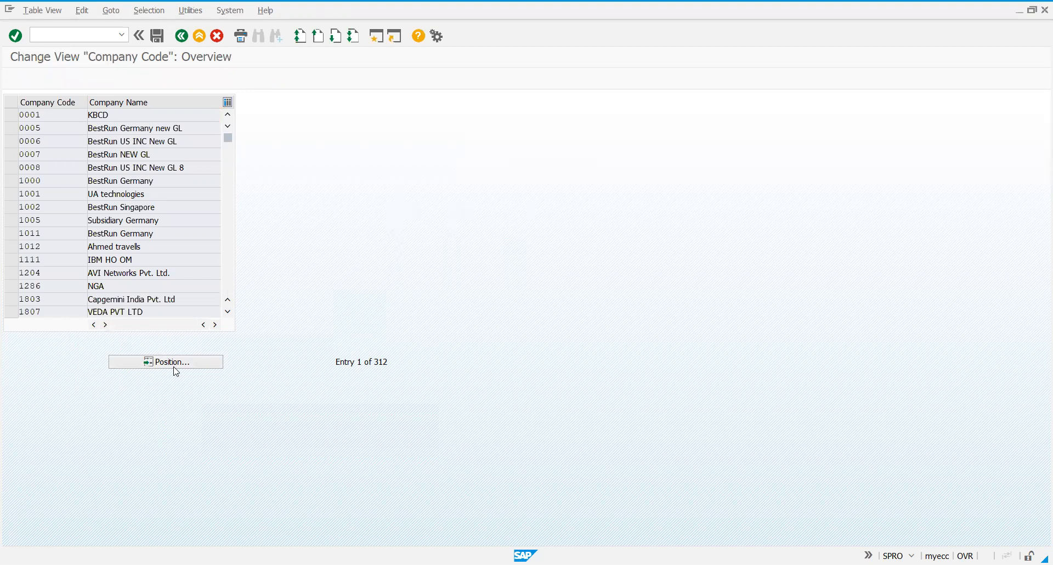
text(ptpl)
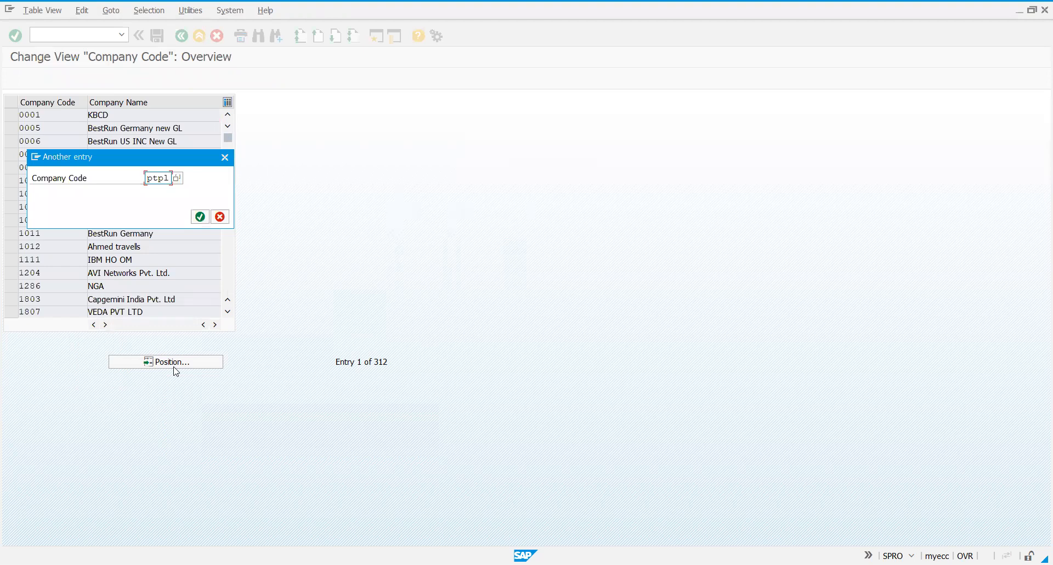
key(Return)
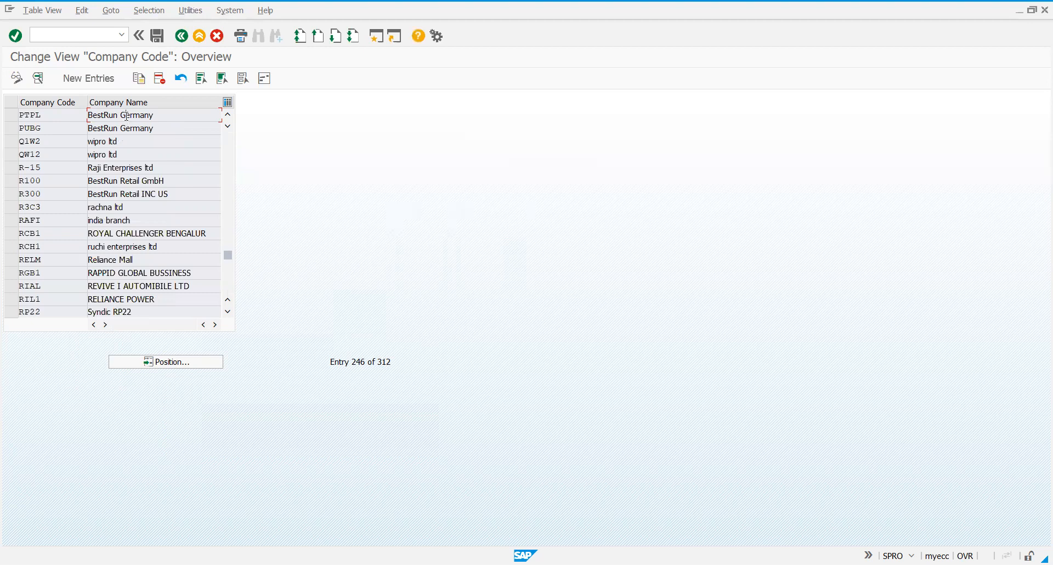
double_click(127, 115)
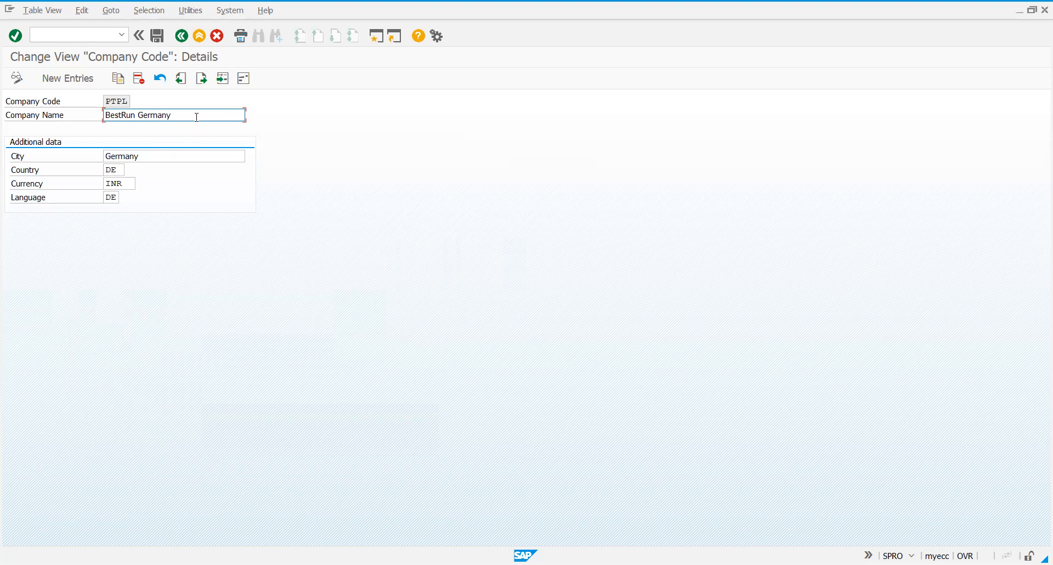
Replace the company name of PTPL with "PrestigeTechpark IPvt Ltd"
key(BackSpace)
key(BackSpace)
key(BackSpace)
key(BackSpace)
key(BackSpace)
key(BackSpace)
key(BackSpace)
key(BackSpace)
key(BackSpace)
key(BackSpace)
key(BackSpace)
key(BackSpace)
key(BackSpace)
key(BackSpace)
key(BackSpace)
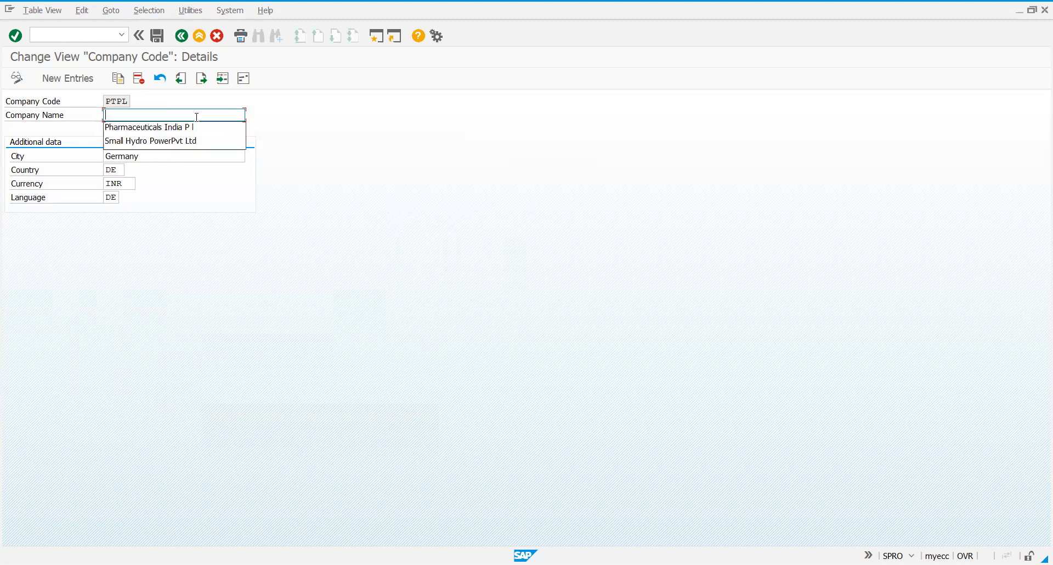
text(Pr)
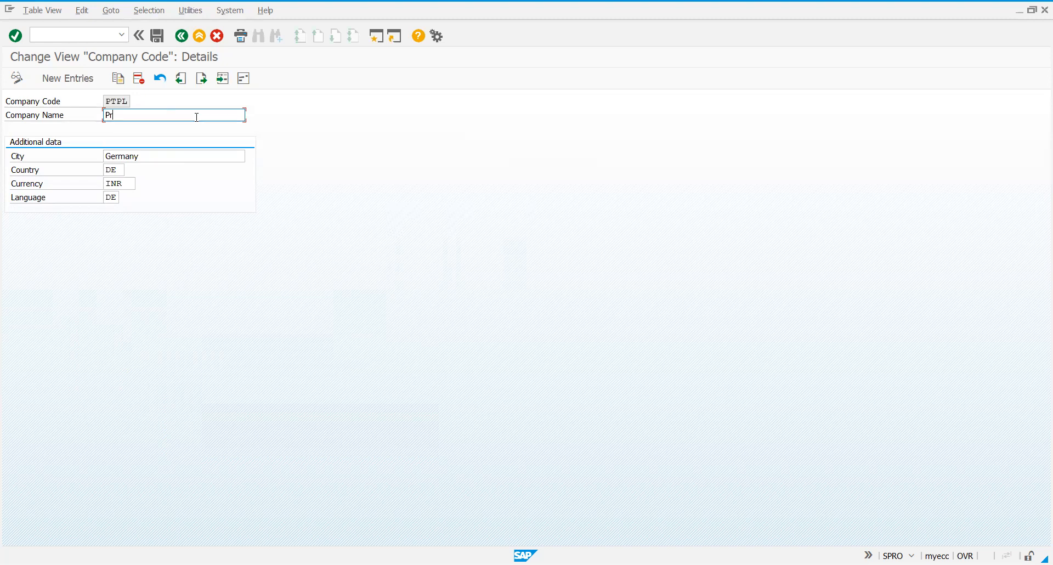
text(esti)
text(ge)
text(Indi)
text(s)
key(BackSpace)
text(T)
text(ec)
text(hpa)
text(rk )
text(In)
text(dia )
text(P)
click(137, 116)
key(BackSpace)
key(Delete)
key(Delete)
key(Delete)
key(Delete)
text(vt Lt)
click(176, 115)
key(BackSpace)
click(198, 115)
text(d)
Set the city in the additional data of PTPL to Bengaluru
click(139, 158)
key(BackSpace)
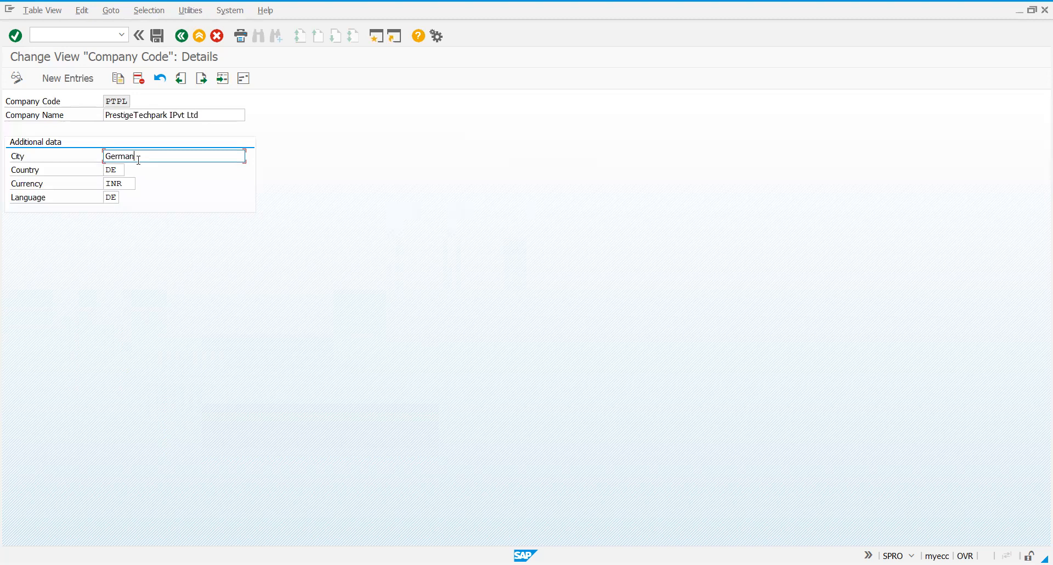
key(BackSpace)
key(BackSpace)
key(BackSpace)
key(BackSpace)
key(BackSpace)
key(BackSpace)
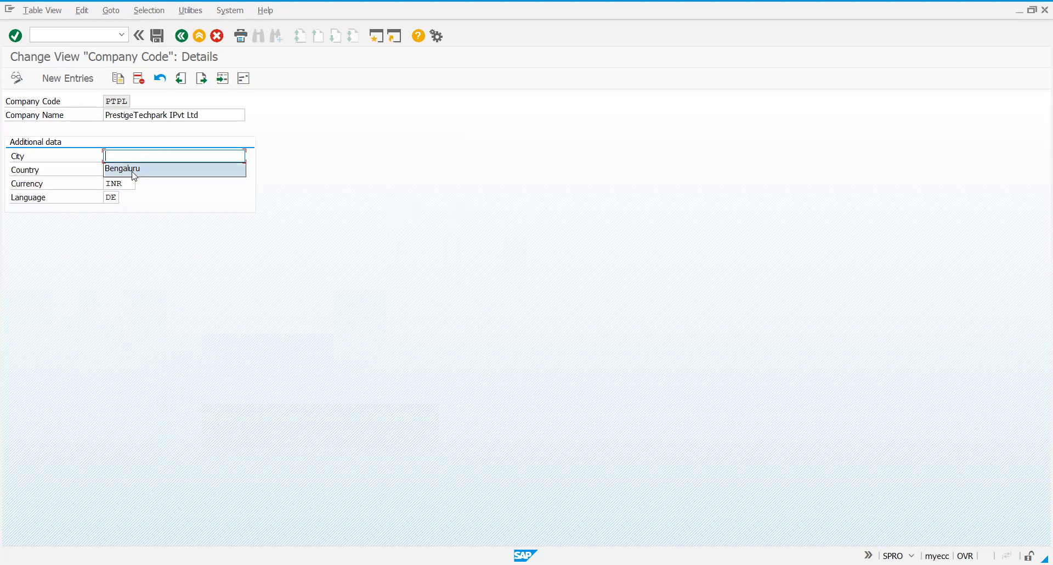
click(134, 169)
Set the country of company code PTPL to IN and its language to EN
click(118, 171)
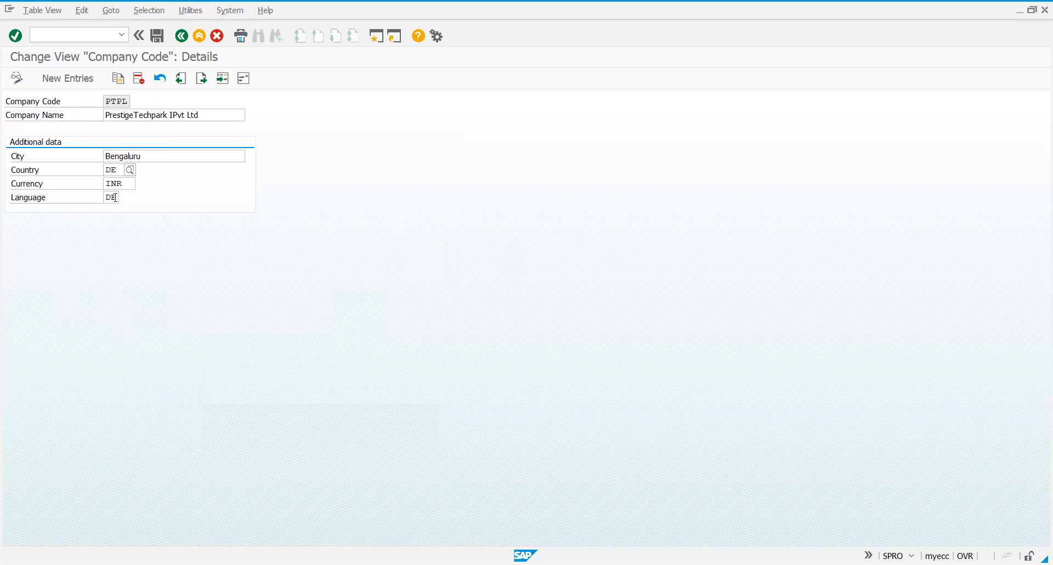
click(115, 198)
key(BackSpace)
key(BackSpace)
click(115, 210)
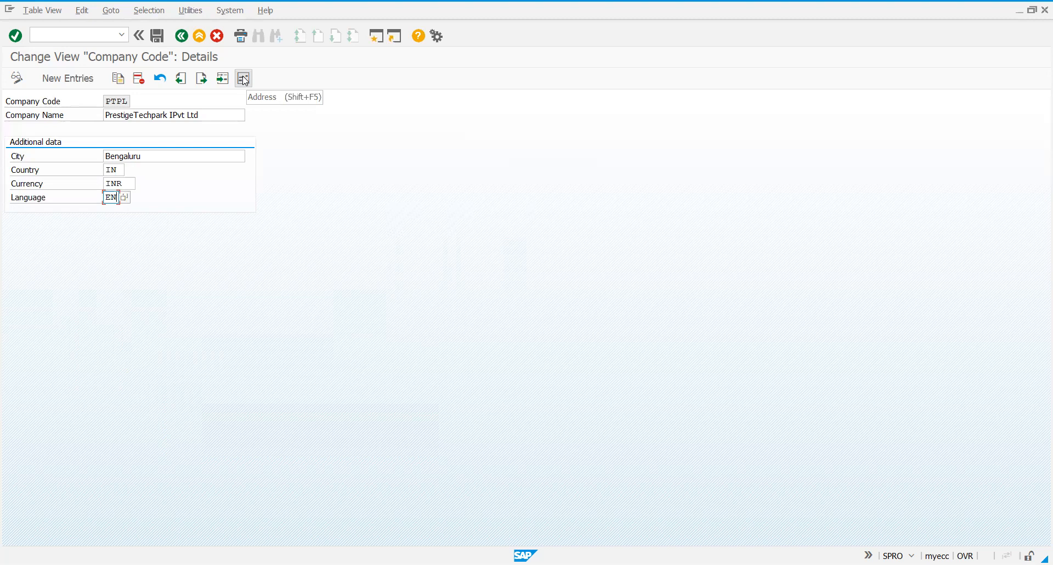
Open the address data of PTPL and replace the name with "Prestige Techpark India Pvt Ltd"
click(245, 80)
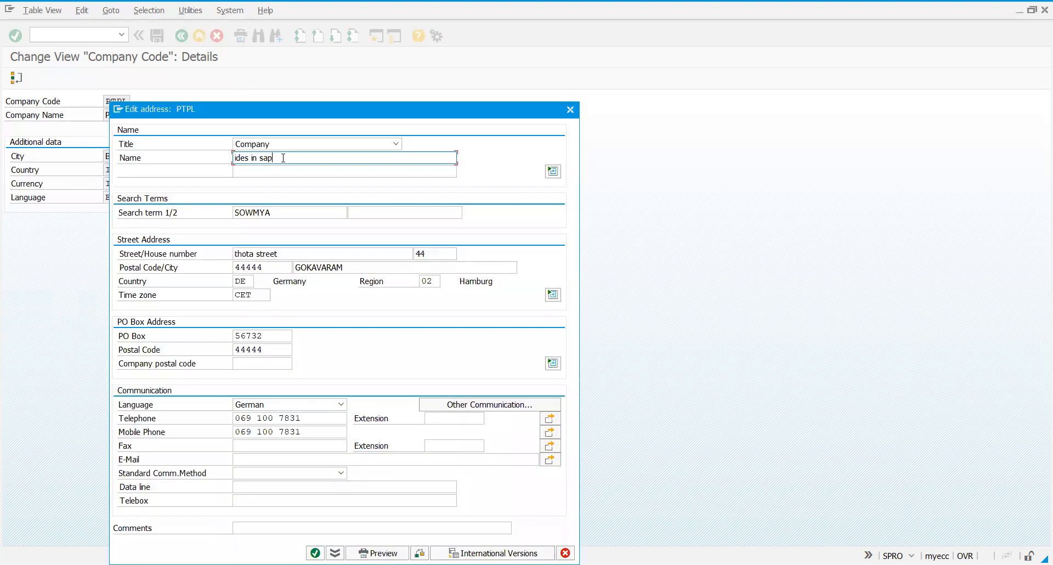
key(BackSpace)
key(BackSpace)
key(BackSpace)
key(BackSpace)
key(BackSpace)
key(BackSpace)
key(BackSpace)
key(BackSpace)
key(BackSpace)
key(BackSpace)
key(BackSpace)
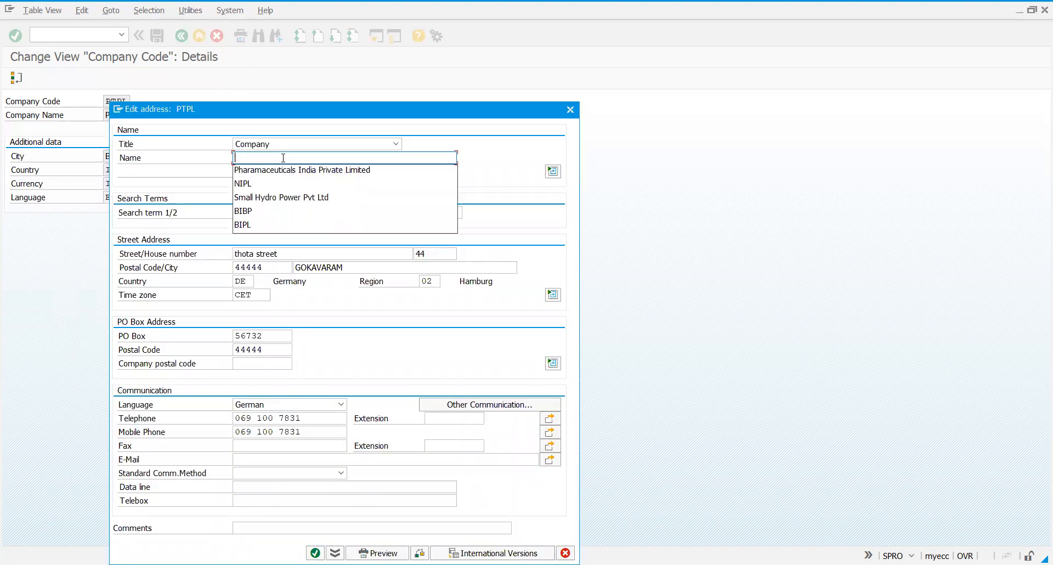
text(Prest)
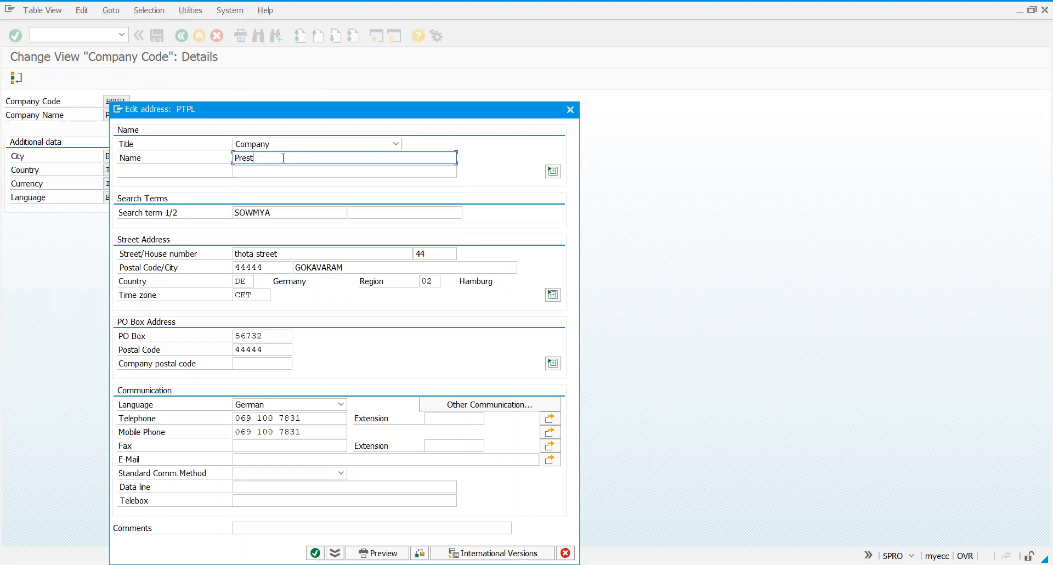
text(ige Techpark India Pvt Ltd)
Clear the first search term in the PTPL address
click(288, 213)
key(BackSpace)
key(BackSpace)
key(BackSpace)
key(BackSpace)
key(BackSpace)
key(BackSpace)
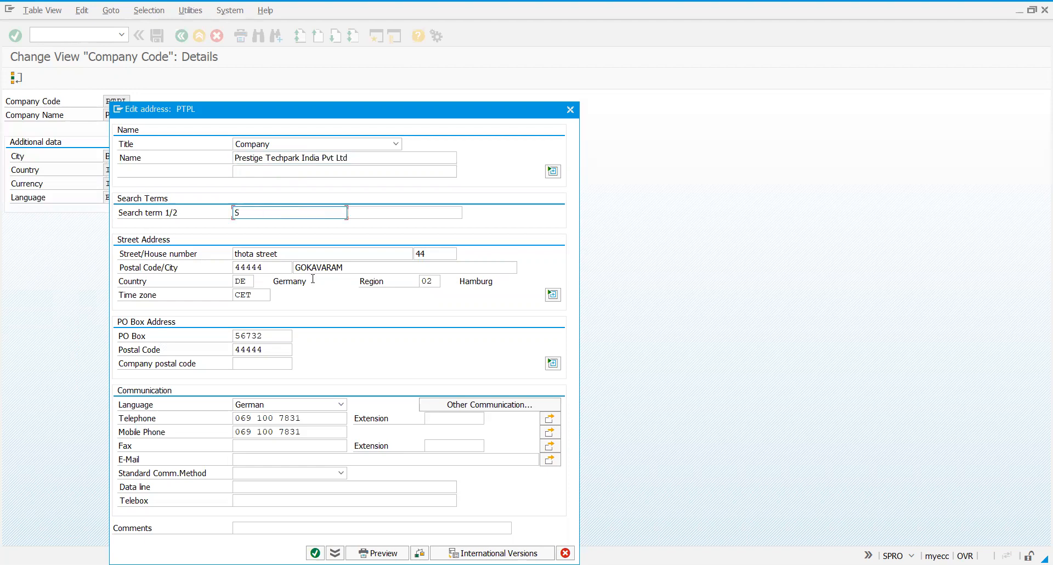
Clear the street, house number, postal code and city in the street address
click(384, 259)
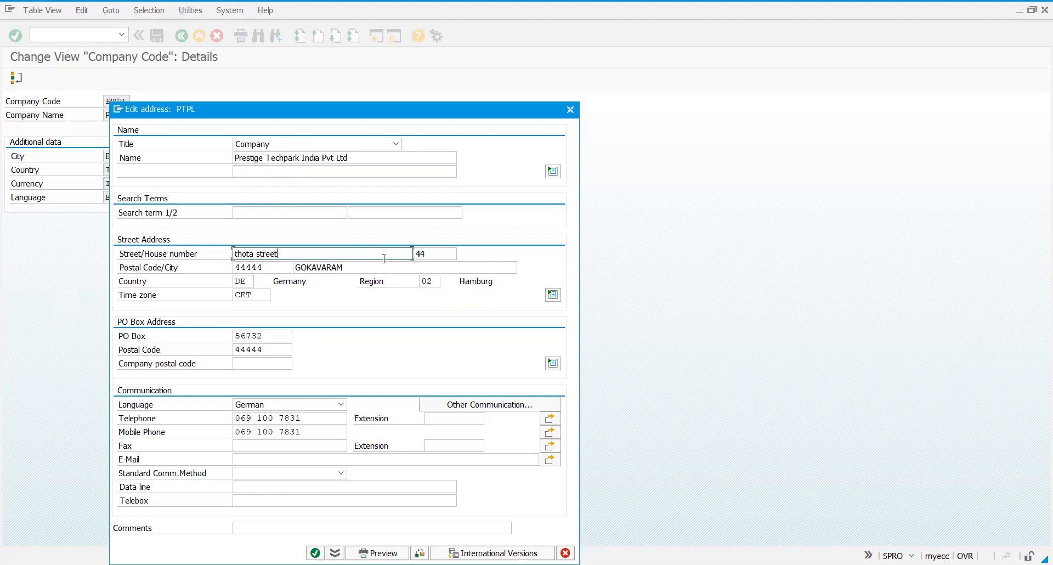
key(BackSpace)
key(BackSpace)
key(BackSpace)
key(BackSpace)
key(BackSpace)
key(BackSpace)
key(BackSpace)
key(BackSpace)
key(BackSpace)
key(BackSpace)
key(BackSpace)
key(BackSpace)
key(Tab)
key(BackSpace)
key(BackSpace)
key(Tab)
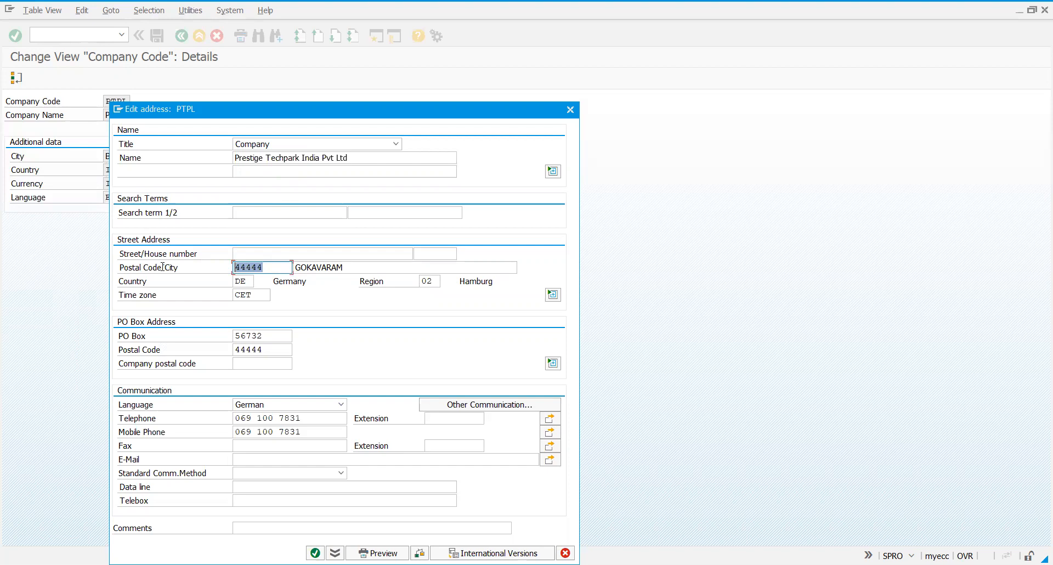
key(BackSpace)
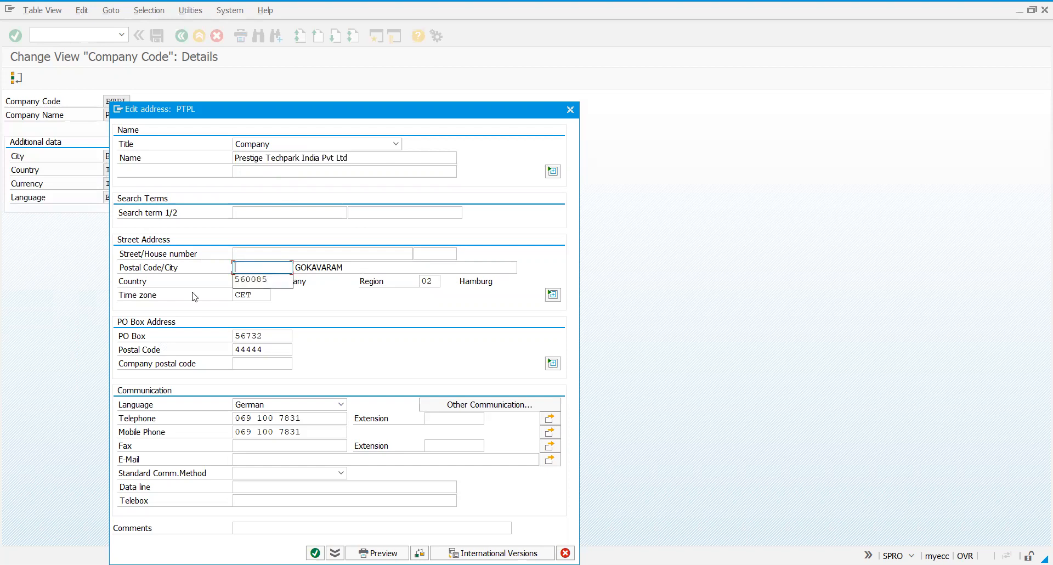
key(Tab)
key(BackSpace)
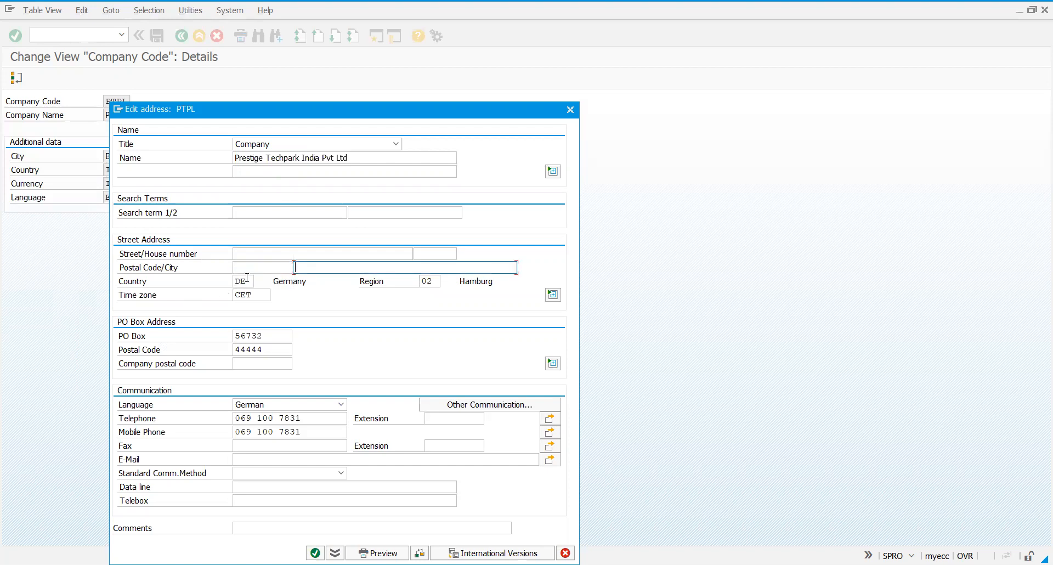
Set the street address country to IN and choose region 10, Karnataka
key(Tab)
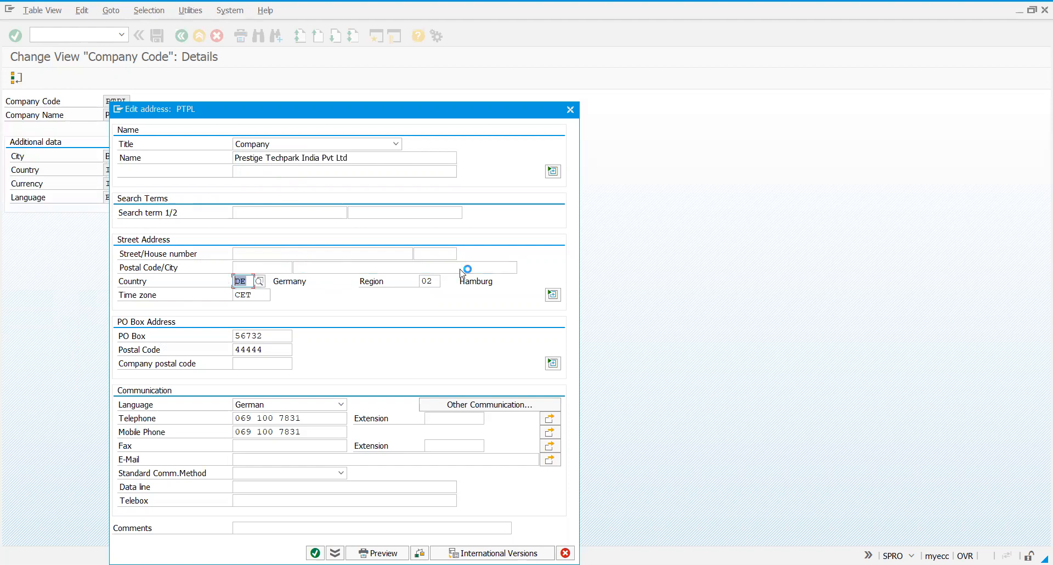
text(IN)
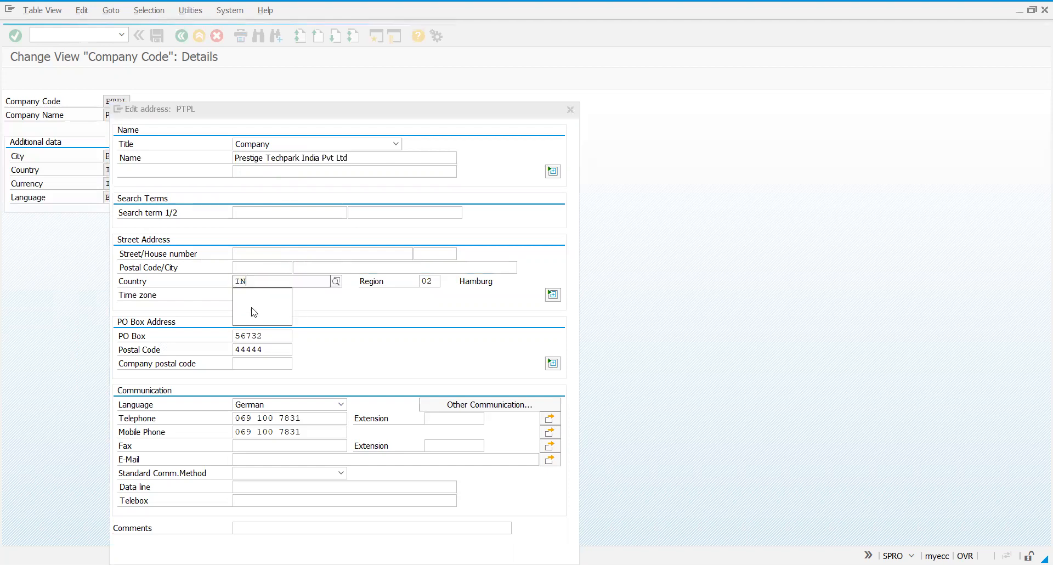
key(Return)
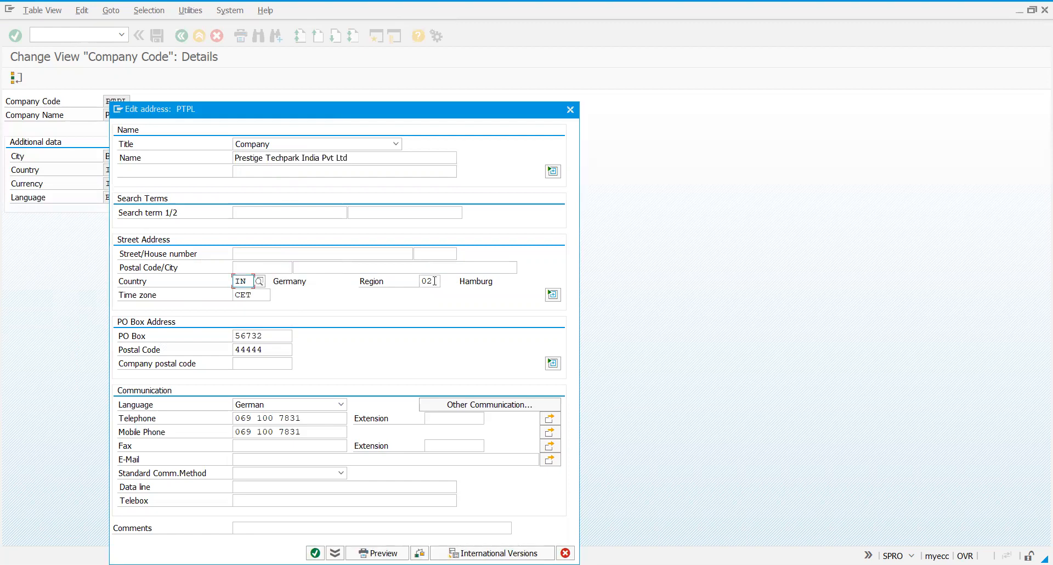
click(434, 281)
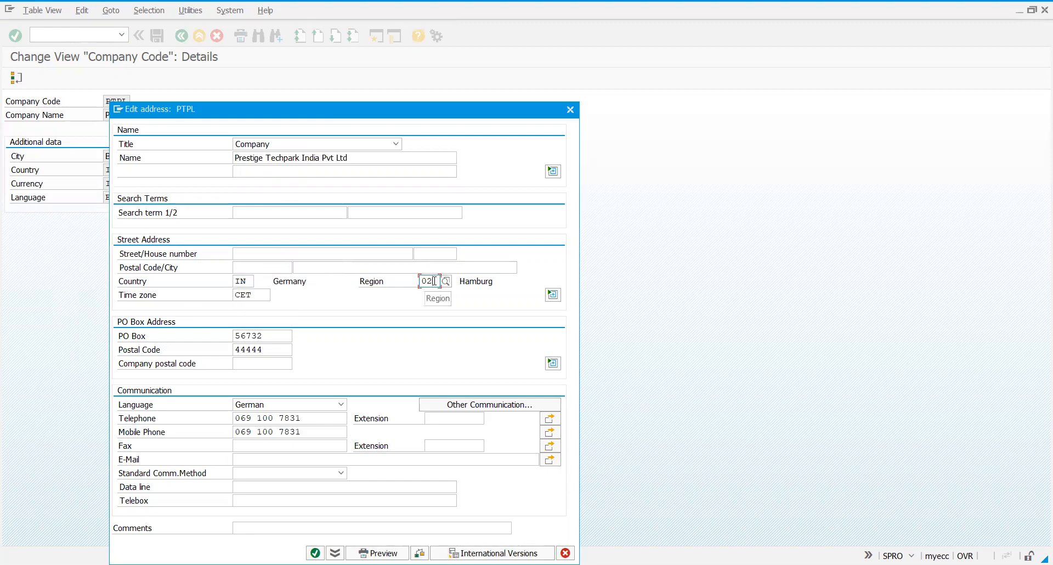
key(BackSpace)
key(BackSpace)
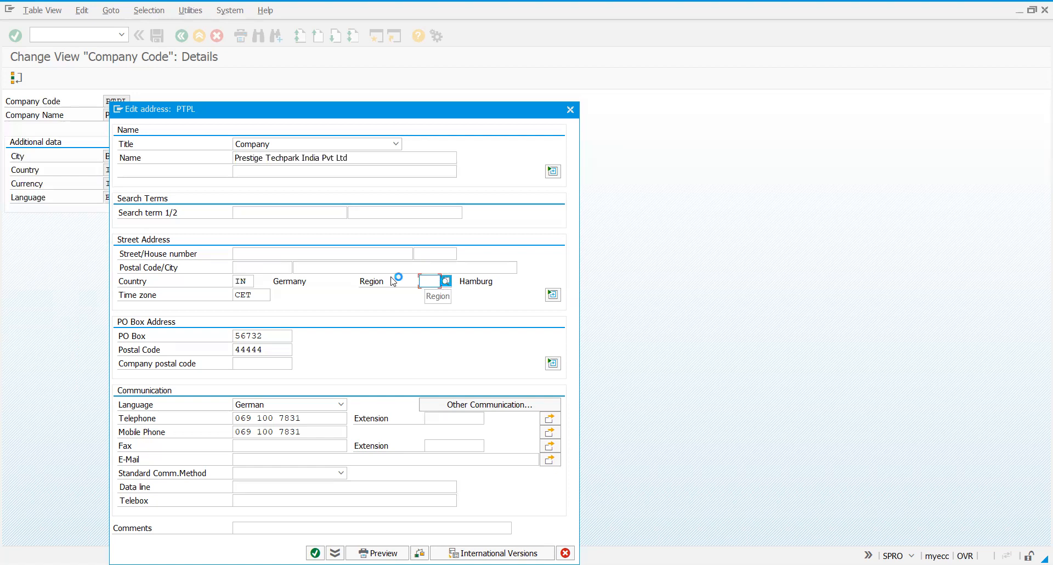
click(445, 282)
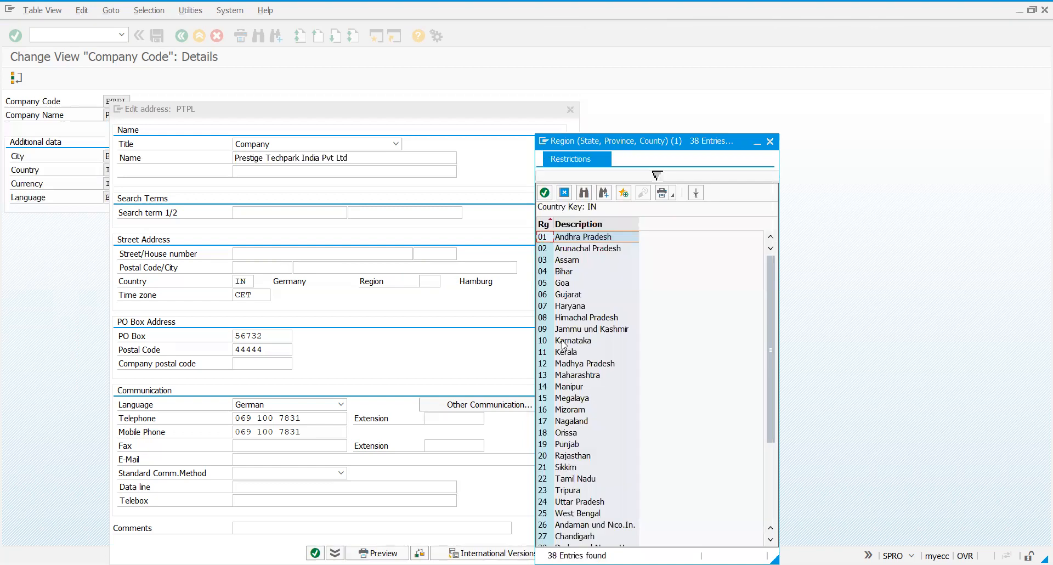
click(562, 341)
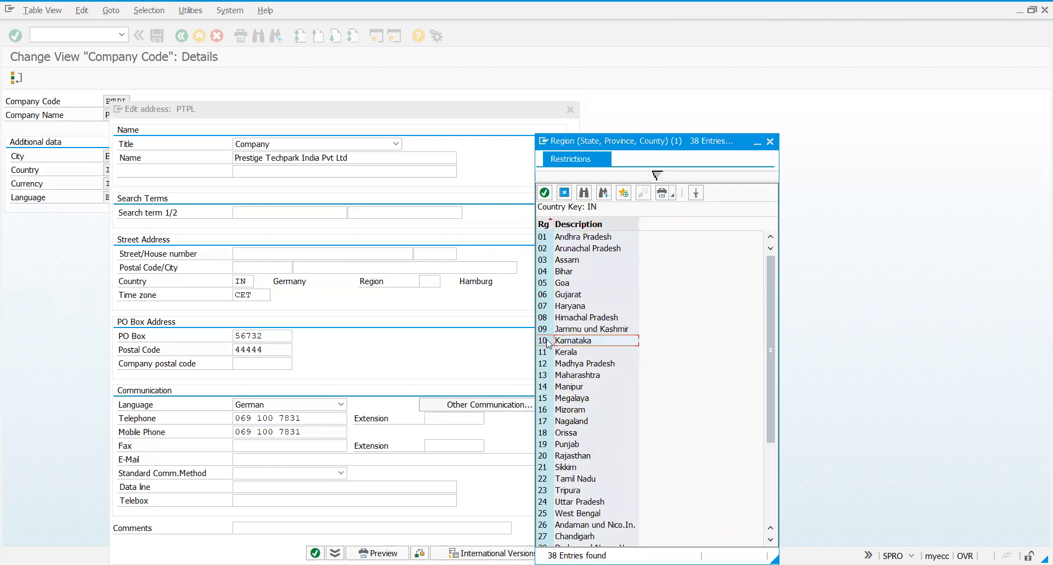
double_click(547, 342)
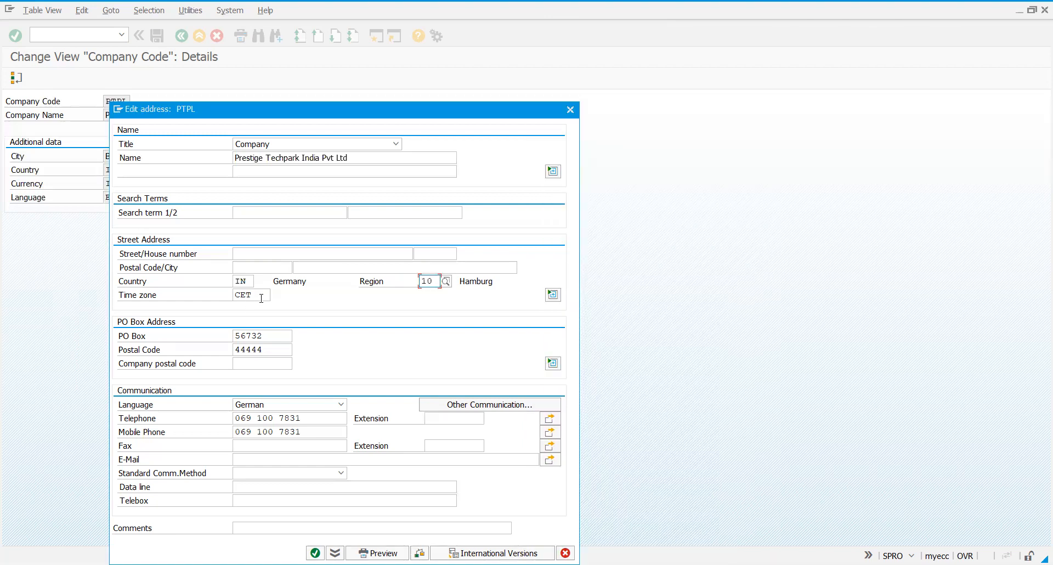
Set the time zone of the street address to INDIA
double_click(261, 298)
key(BackSpace)
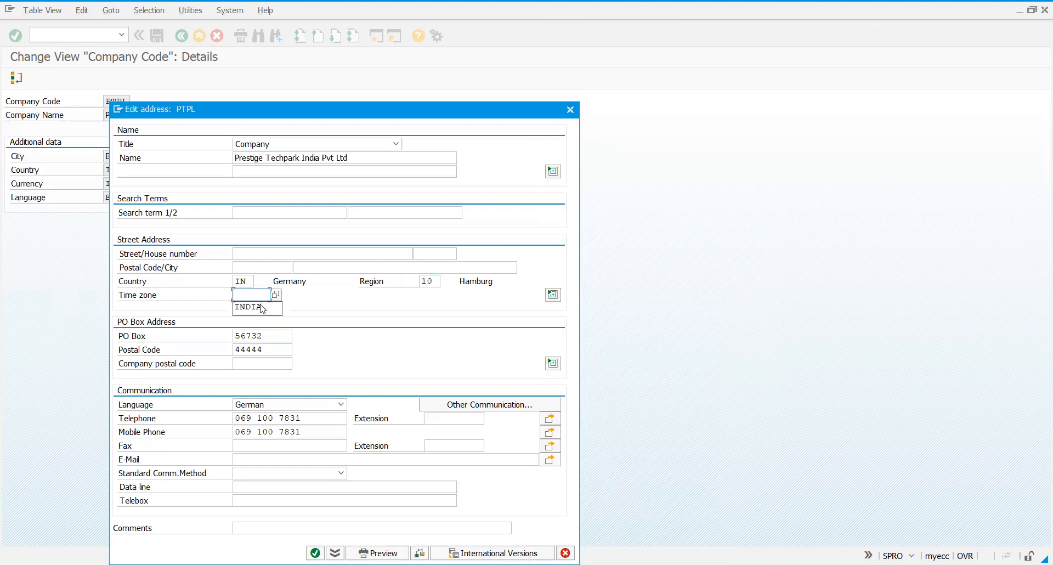
click(252, 307)
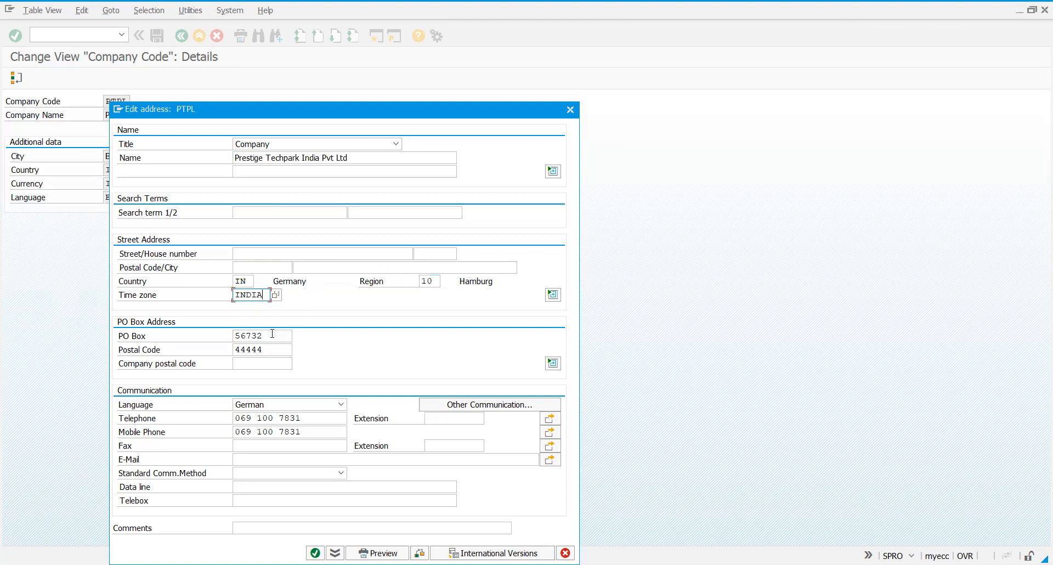
Clear the PO box number and its postal code in the PO Box address
click(273, 334)
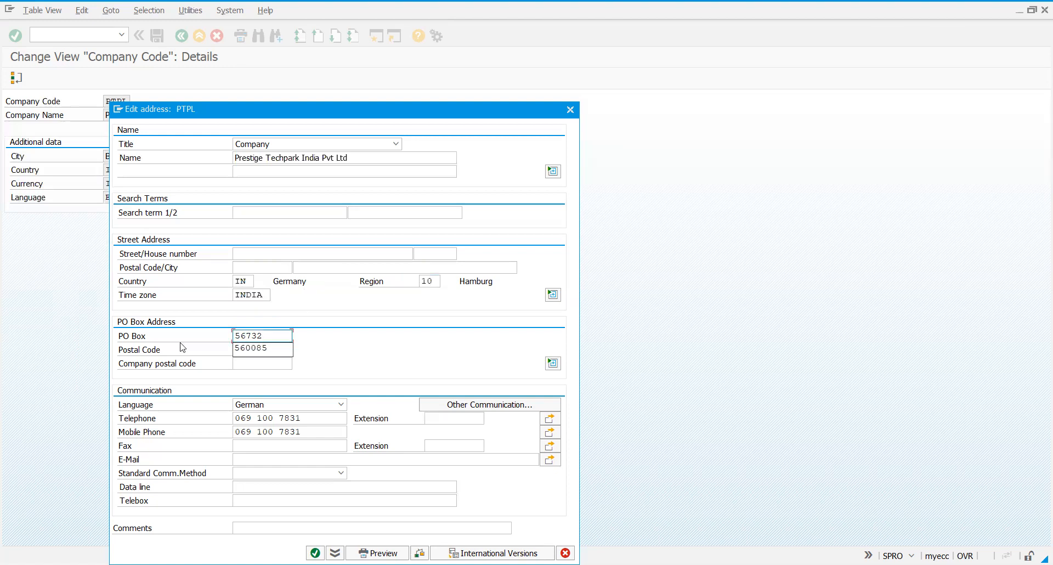
key(BackSpace)
key(BackSpace)
key(BackSpace)
key(BackSpace)
key(BackSpace)
key(Tab)
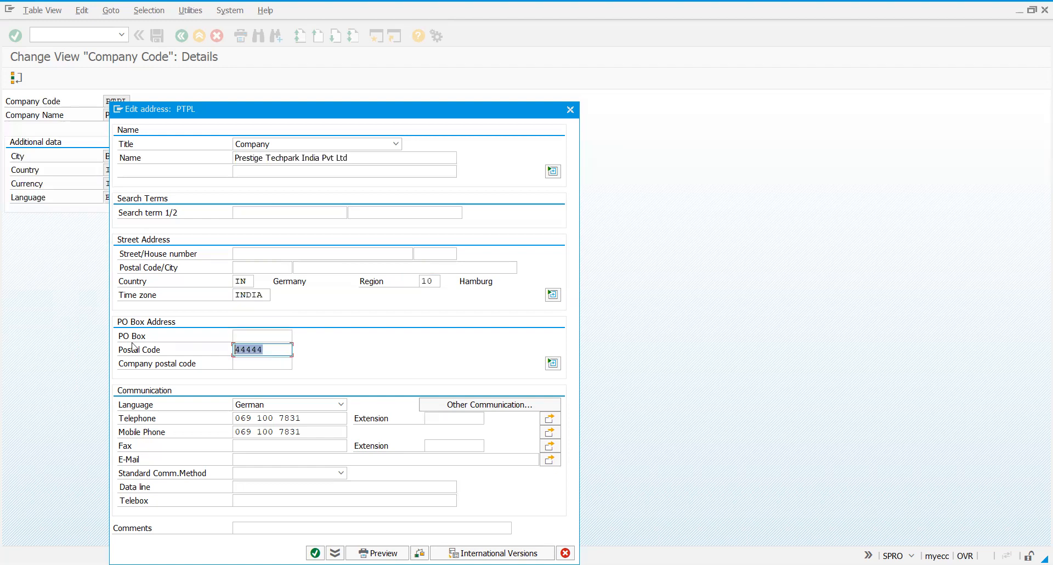
key(BackSpace)
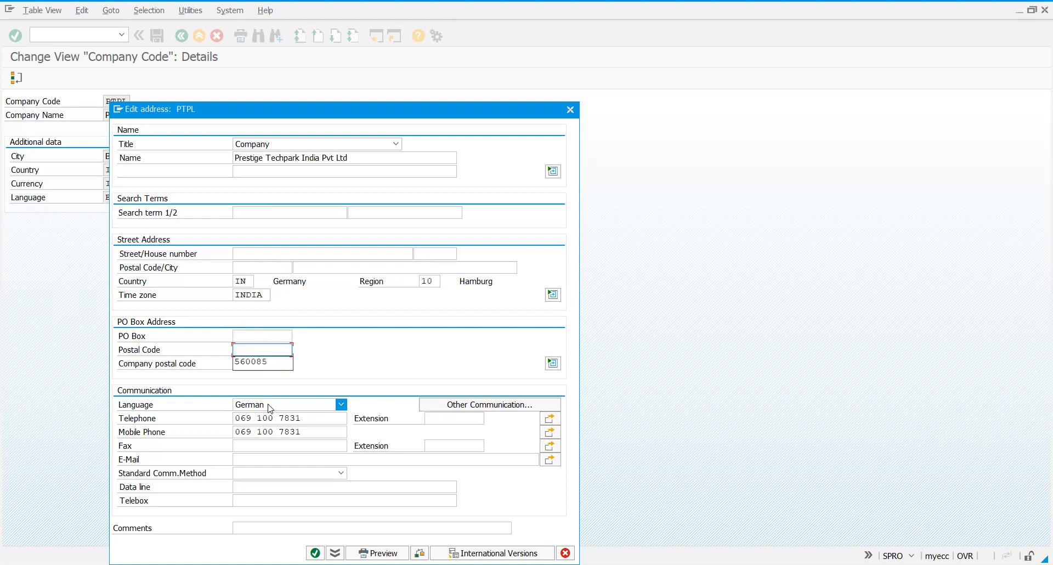
Set the communication language of the company code address to English
click(271, 406)
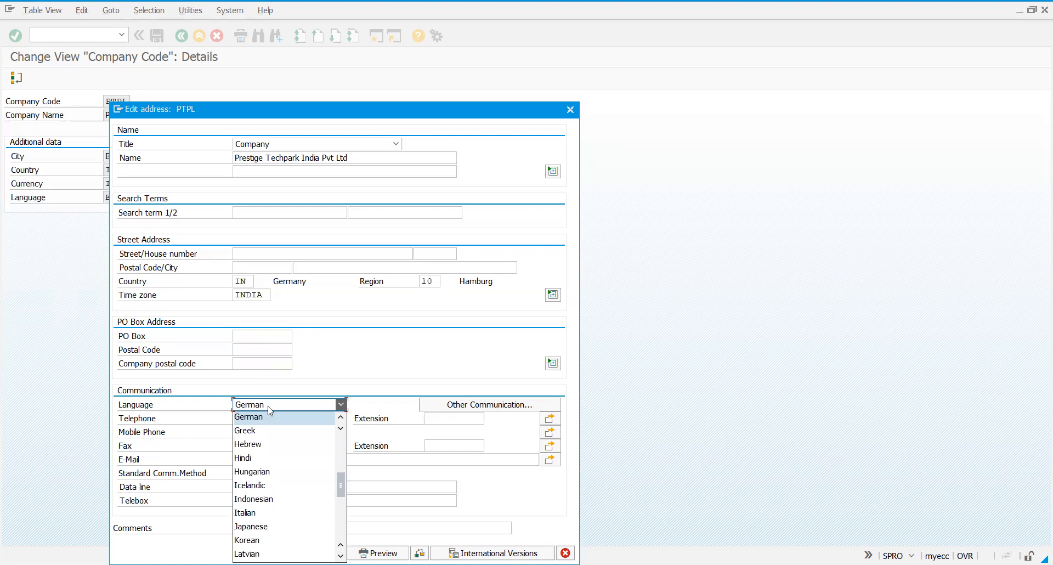
scroll(271, 411, up, 2)
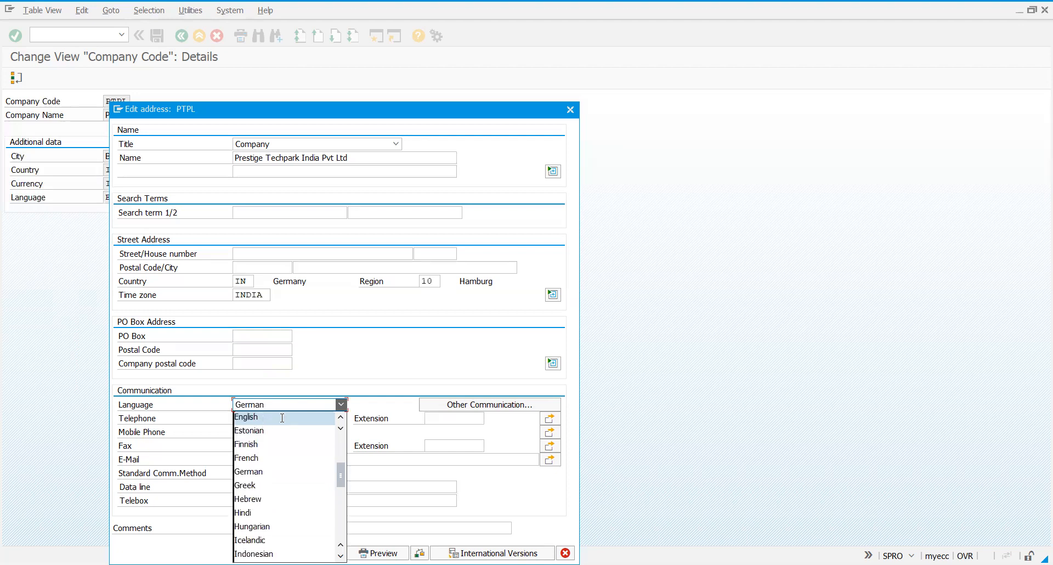
click(313, 418)
Clear the telephone and mobile phone numbers in the communication data and confirm the address
triple_click(312, 417)
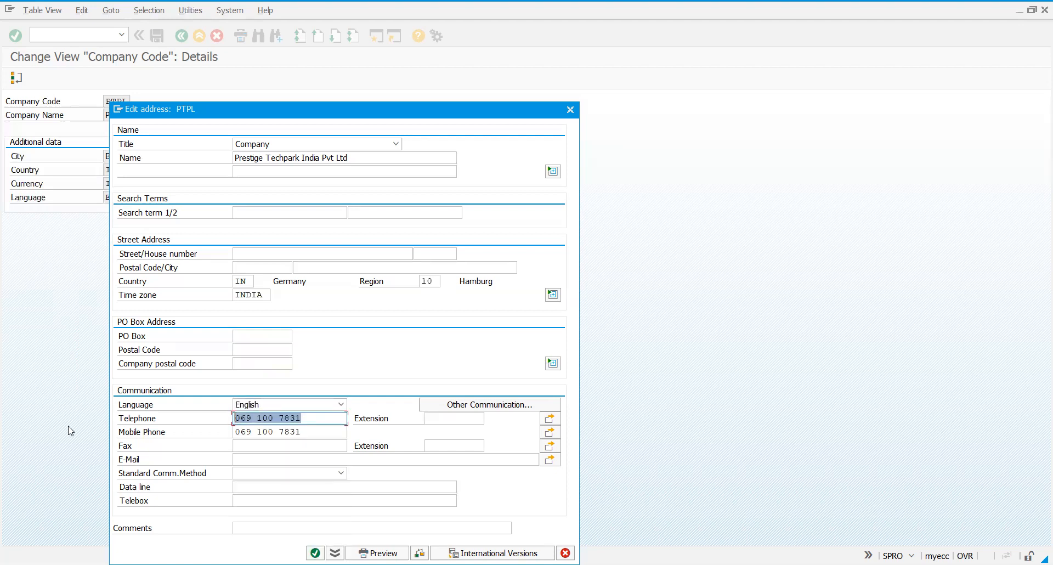
key(Delete)
triple_click(311, 431)
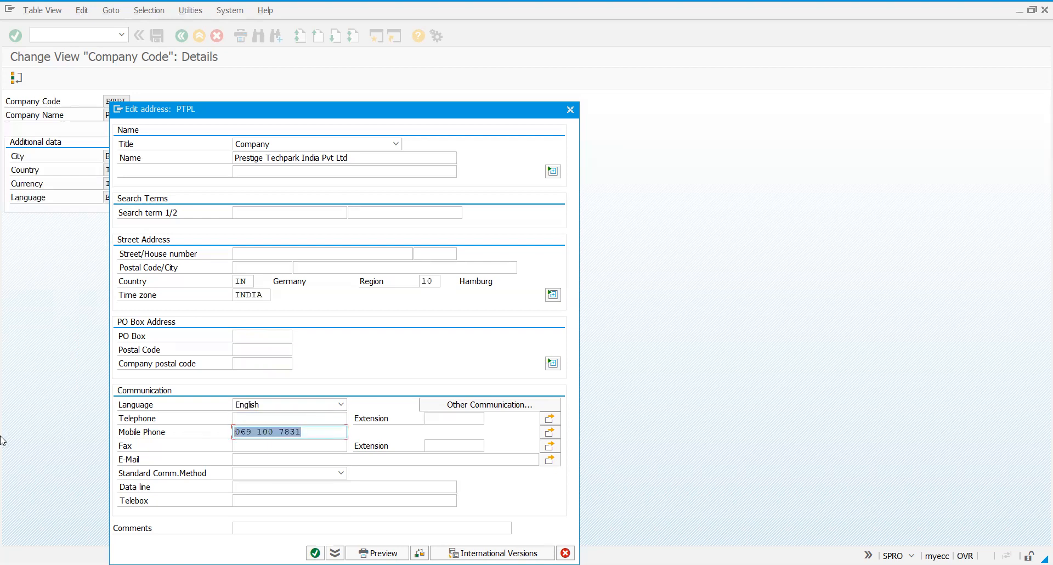
key(Delete)
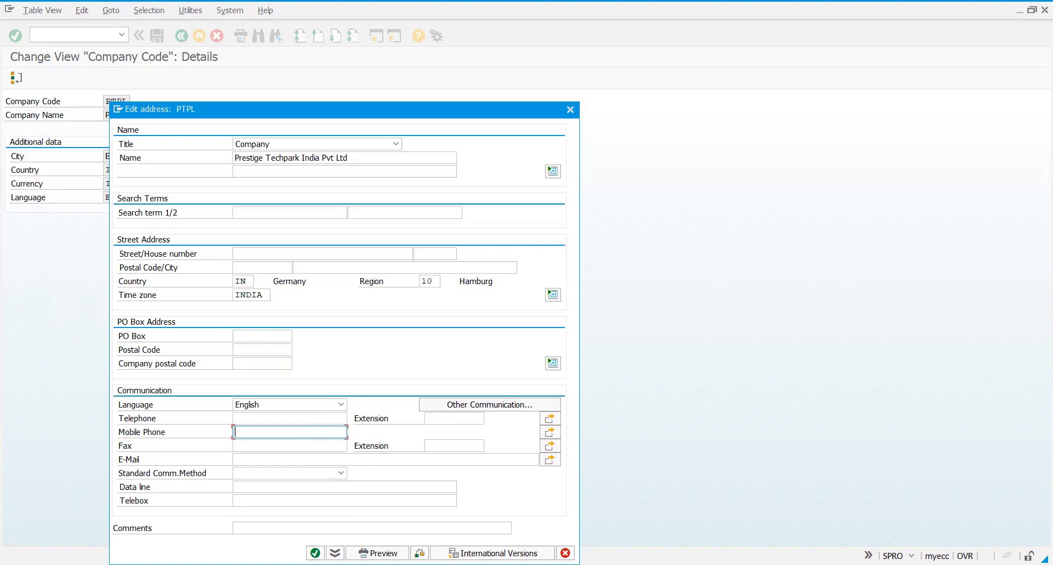
click(314, 553)
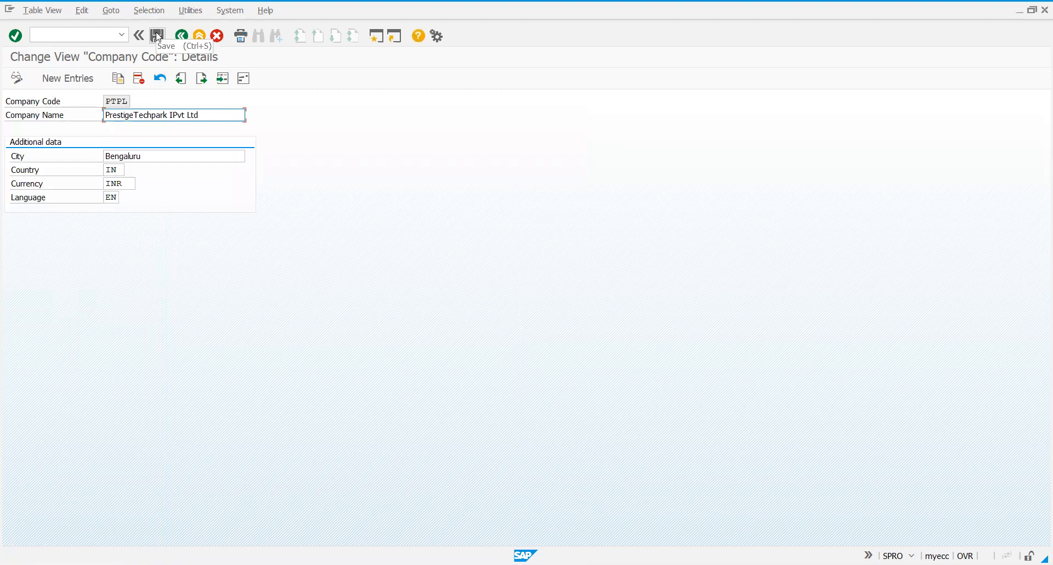
Save company code PTPL under the customizing request PTPL- Project and return to the implementation guide structure
click(157, 36)
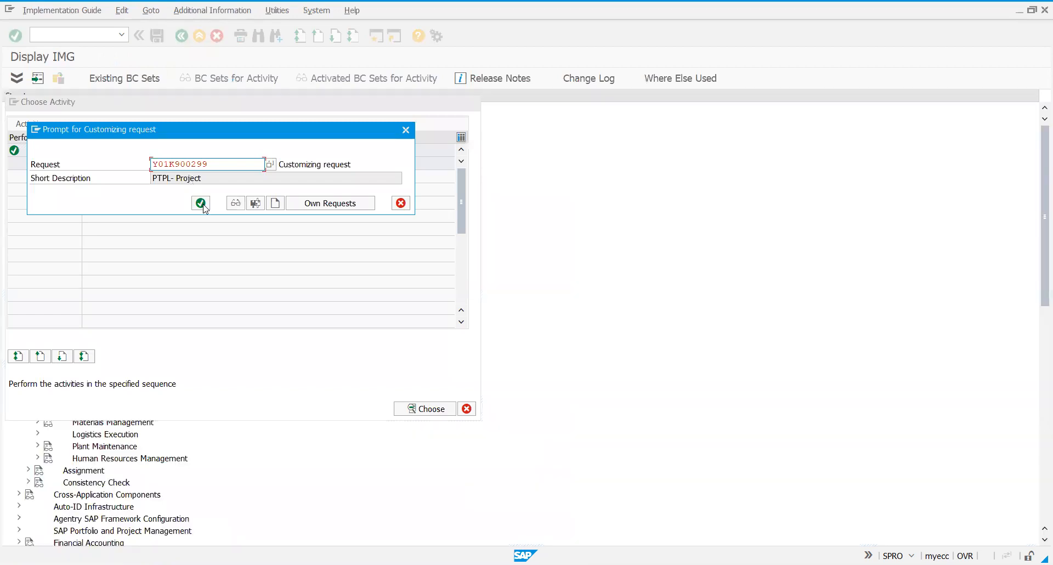
click(201, 203)
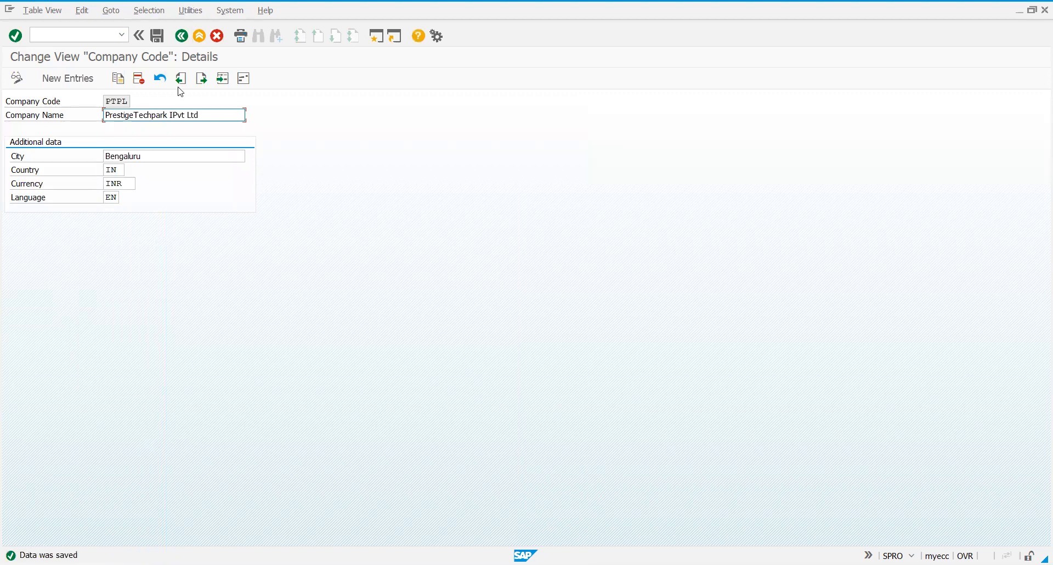
click(182, 35)
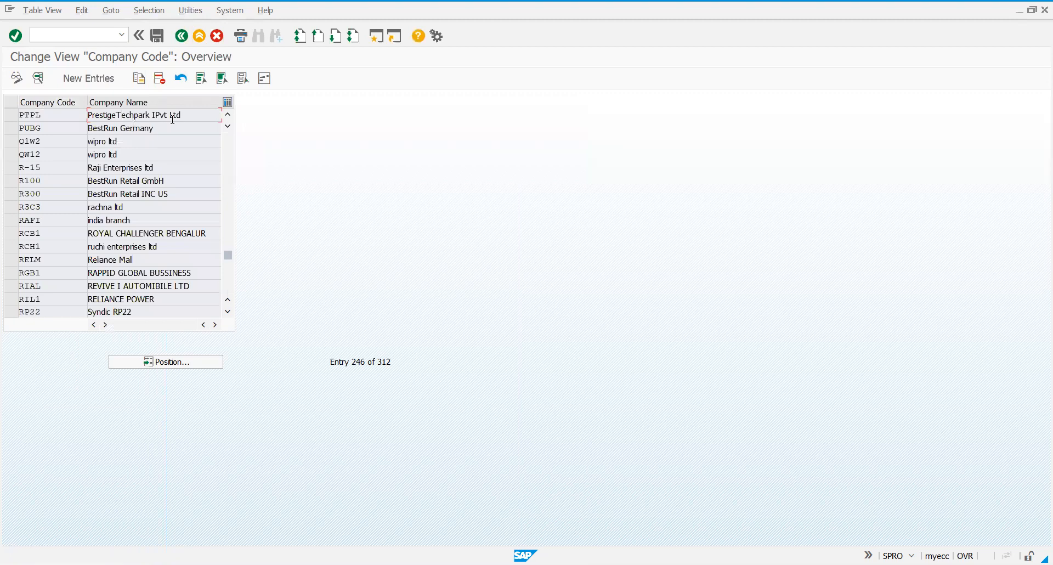
click(182, 37)
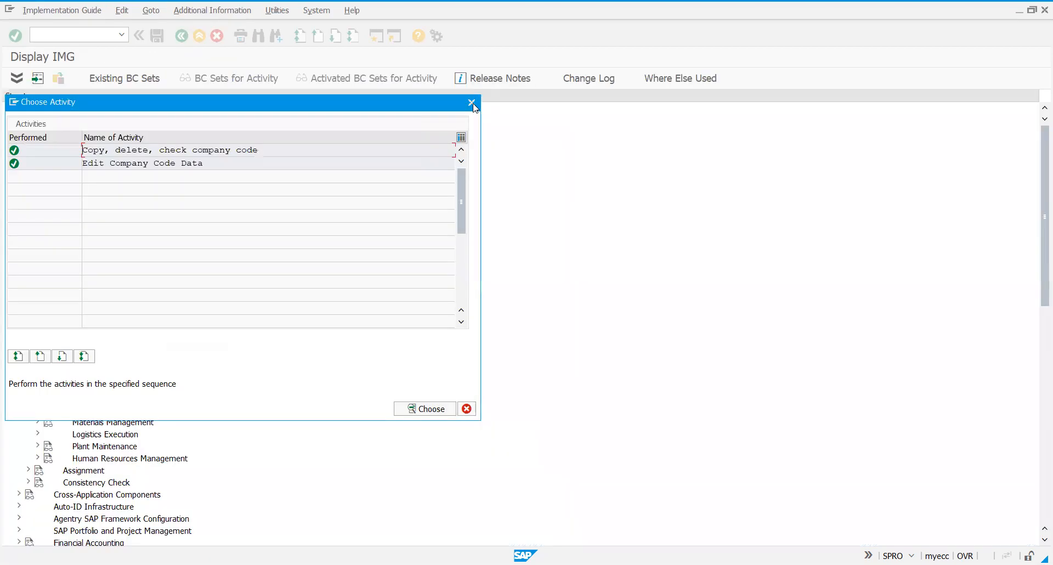
click(471, 103)
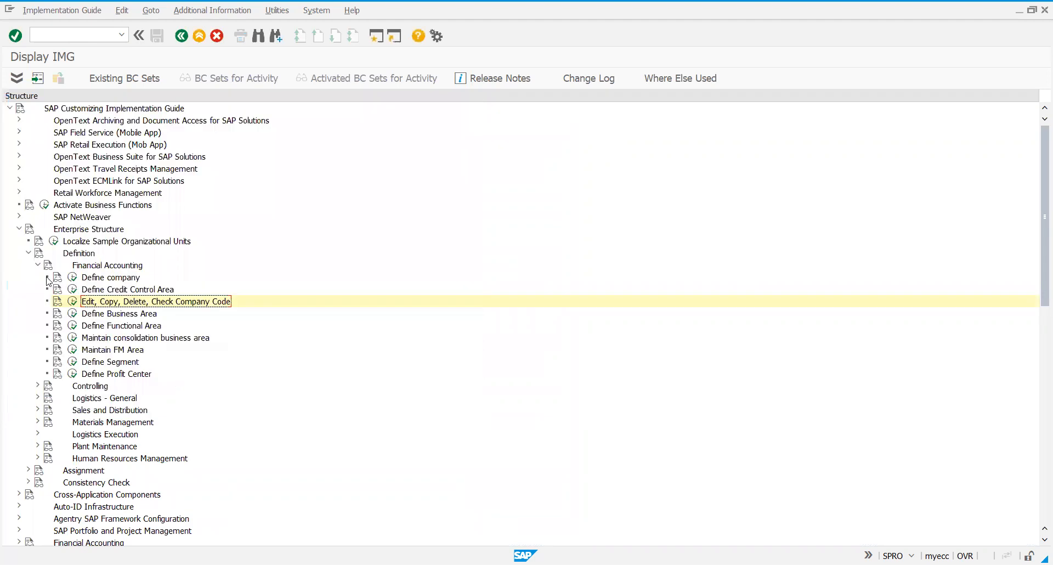
Open the Define Countries in mySAP Systems activity under SAP NetWeaver, General settings, Set Countries
click(71, 219)
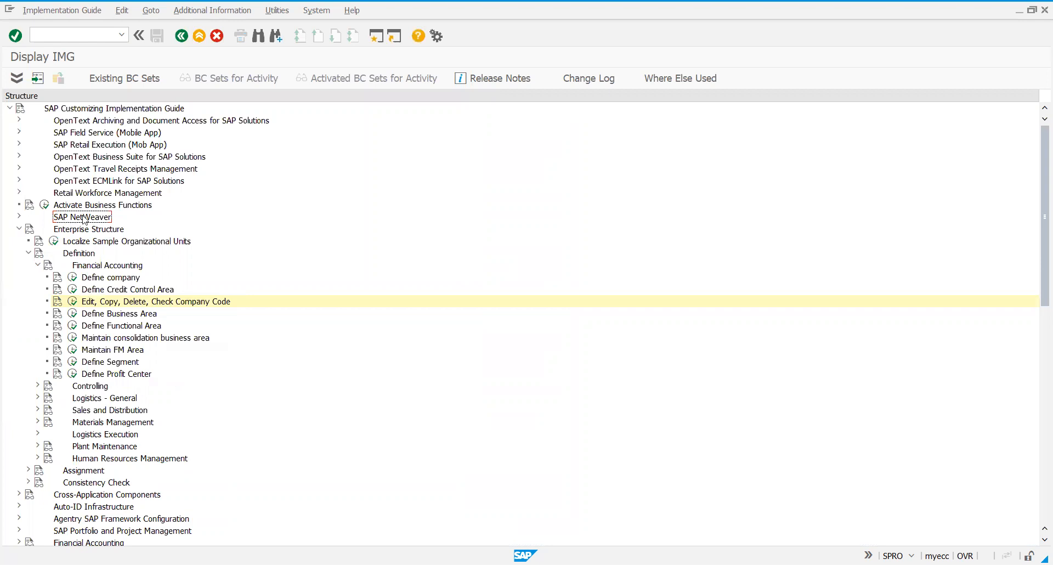
click(19, 217)
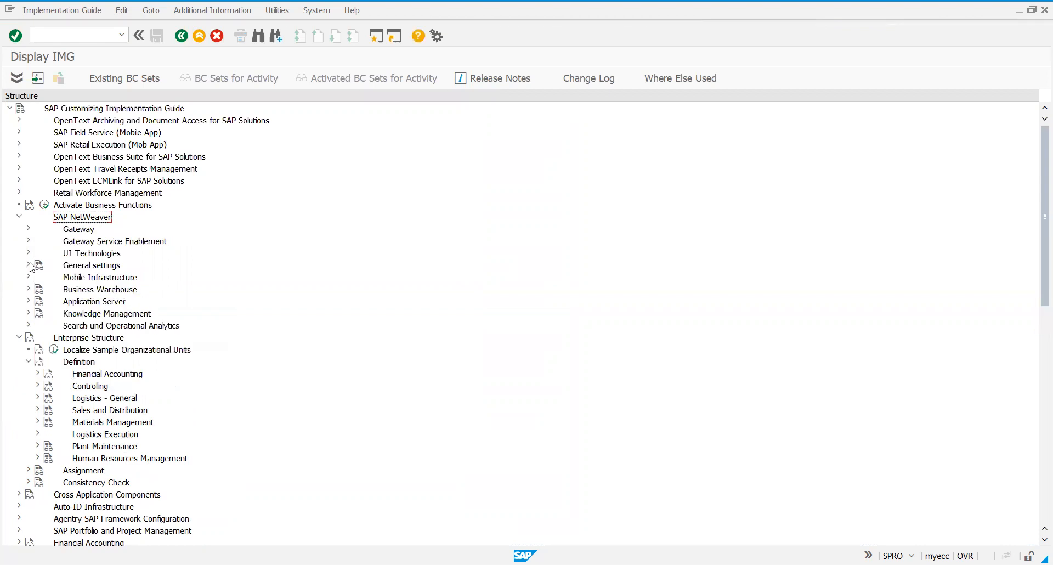
click(29, 265)
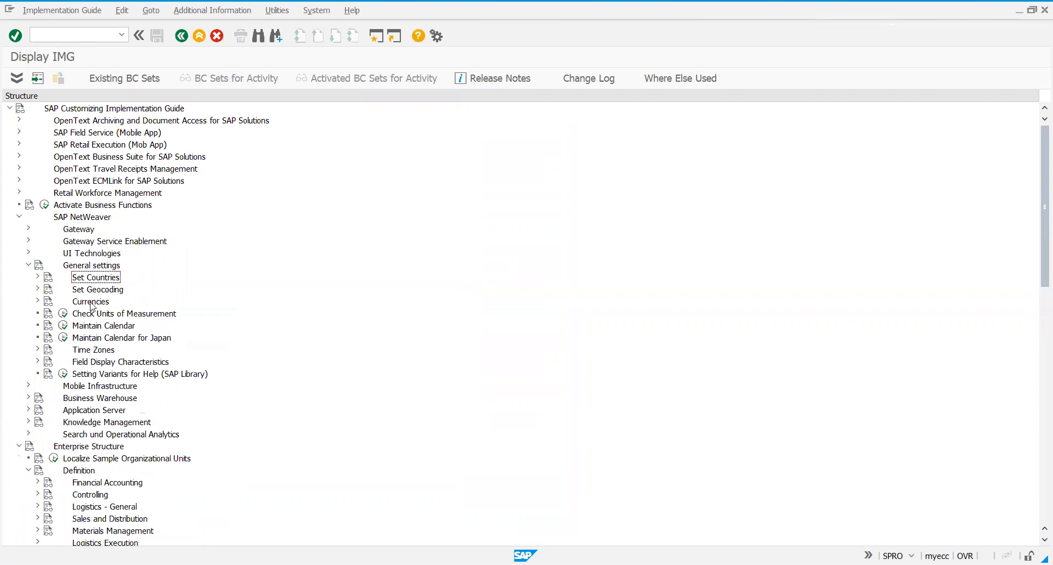
click(91, 303)
click(38, 277)
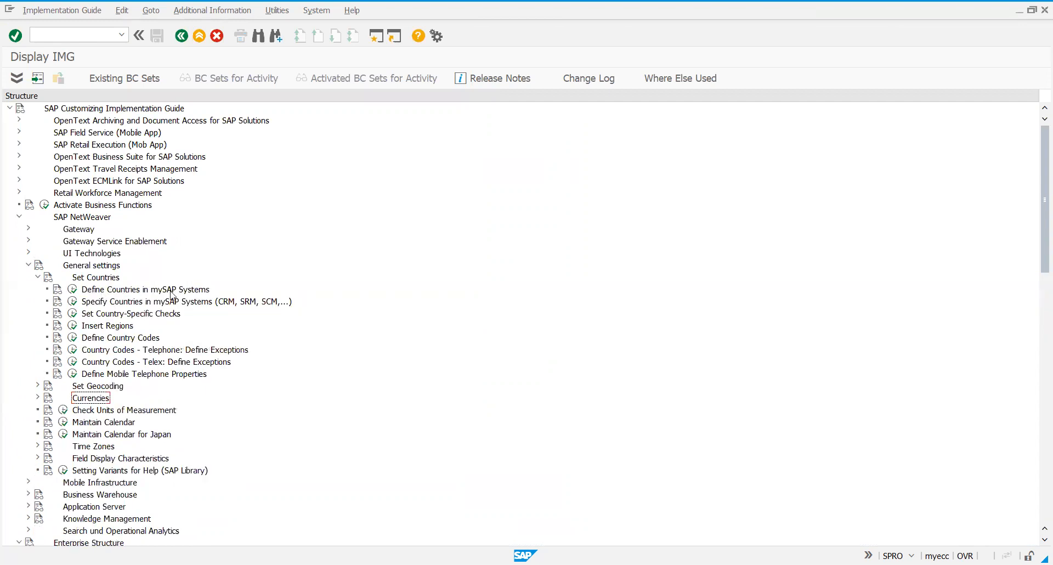
click(72, 290)
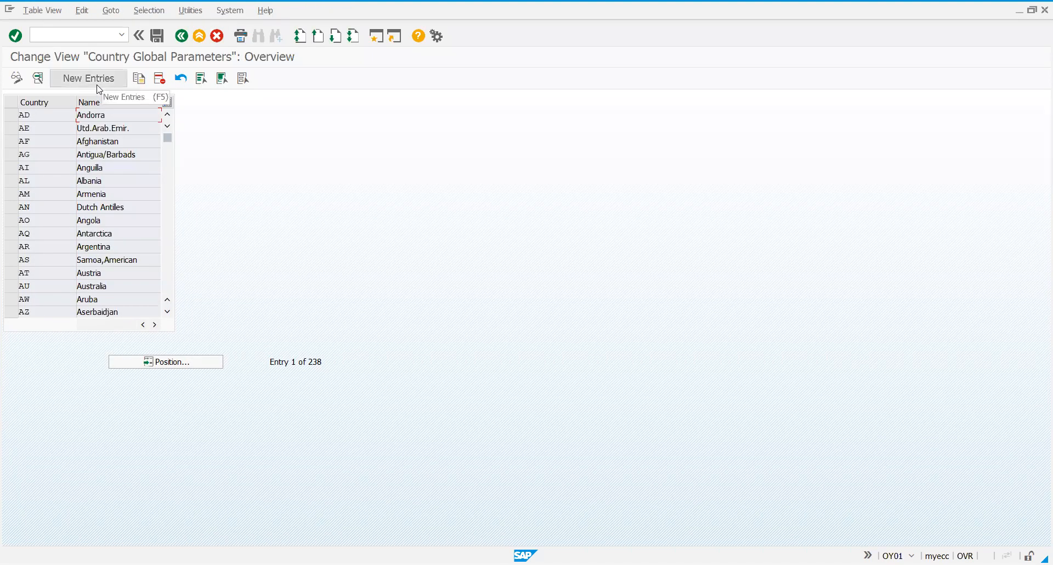
Look through the country global parameters for the entry for India and return to the implementation guide
click(166, 233)
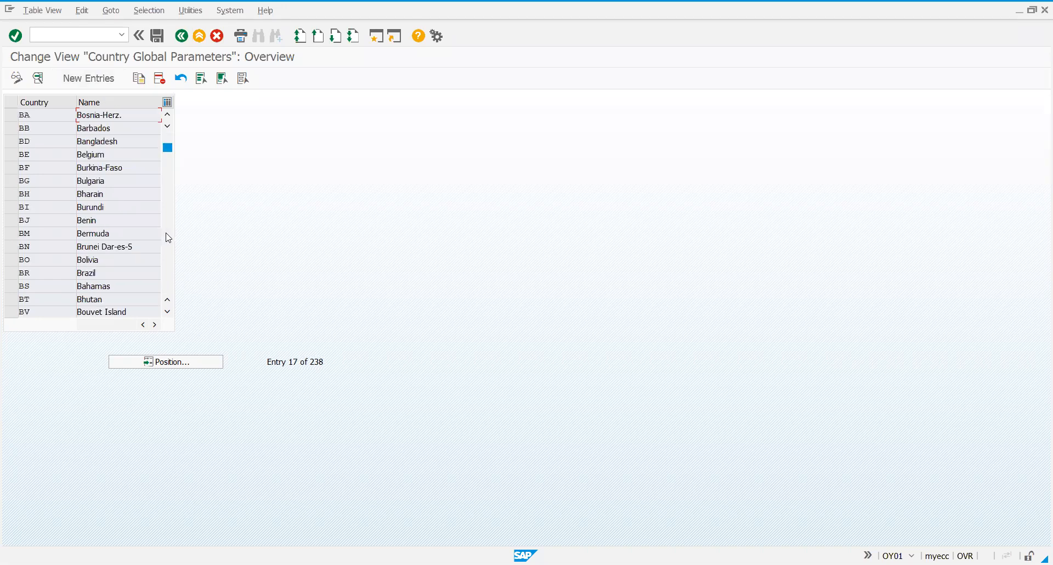
click(166, 234)
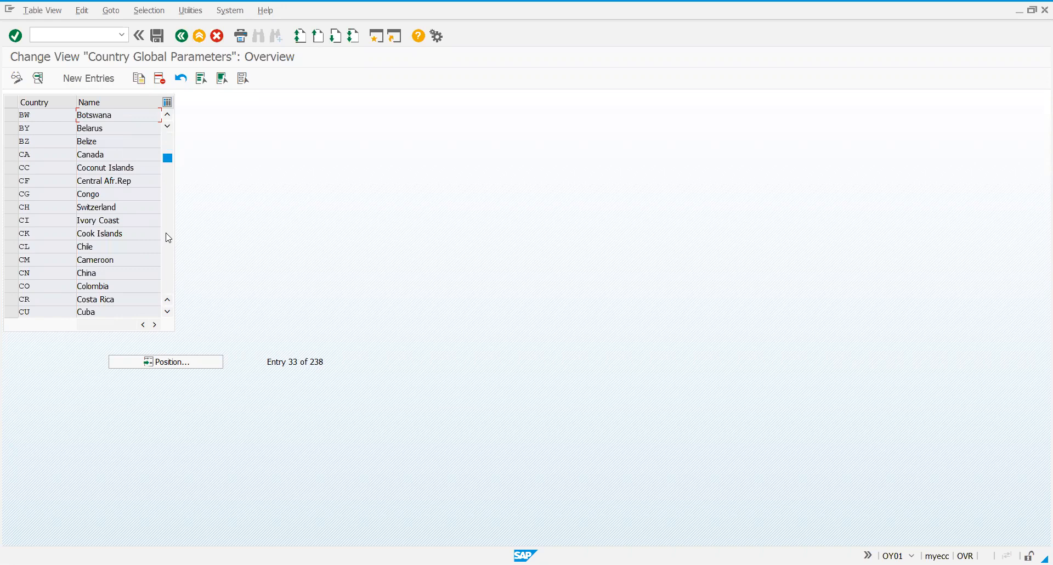
click(168, 237)
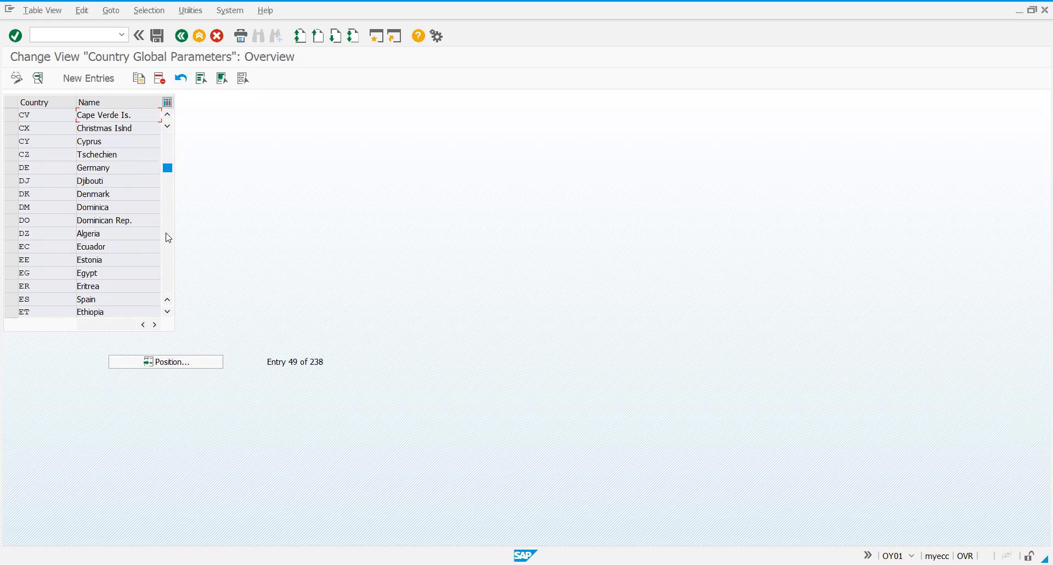
click(168, 238)
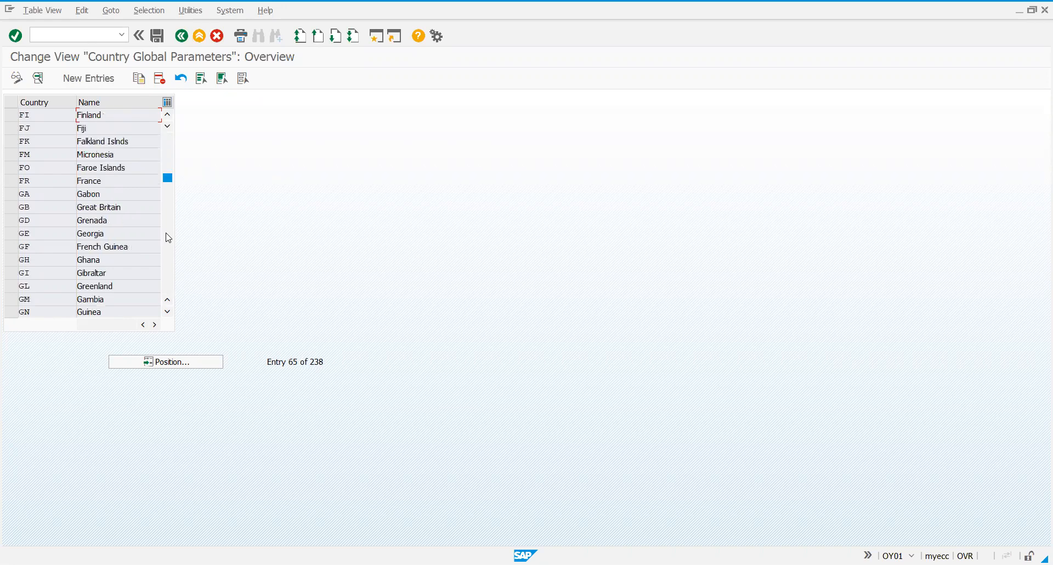
click(169, 237)
click(168, 238)
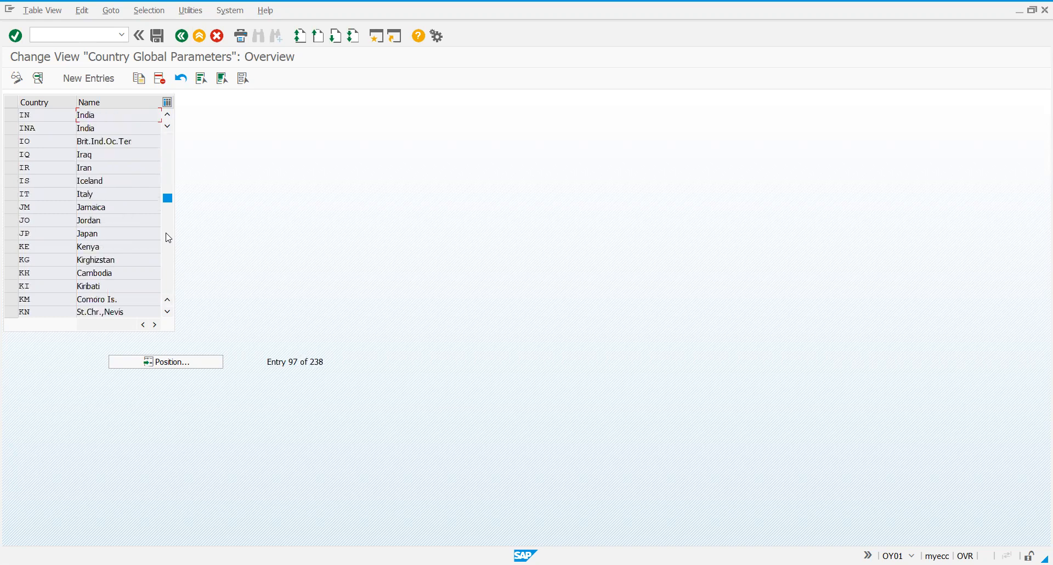
click(168, 258)
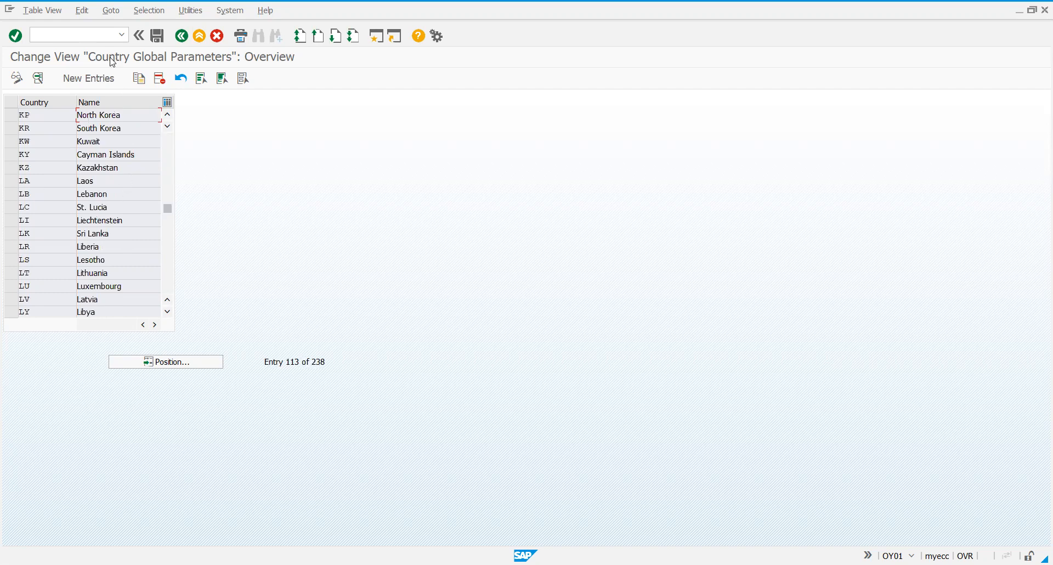
click(181, 36)
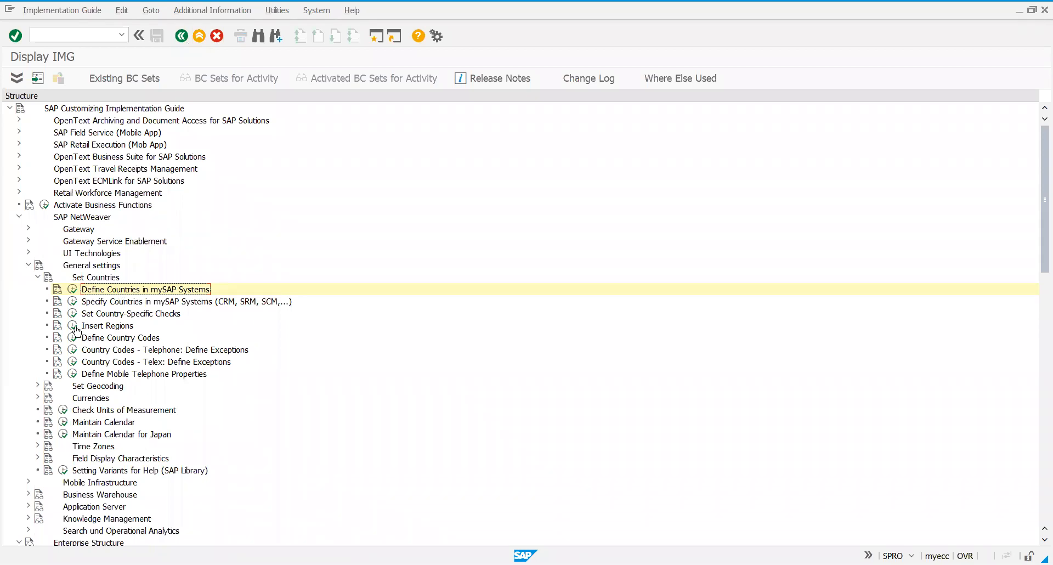
Look up country IN, region 10 in the Insert Regions activity and return to the implementation guide
click(71, 326)
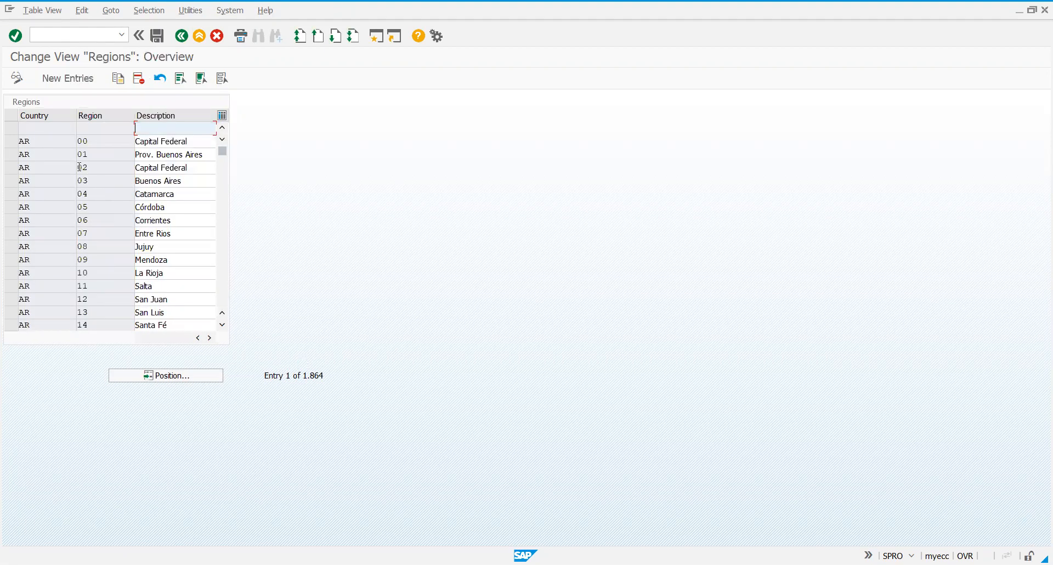
click(177, 379)
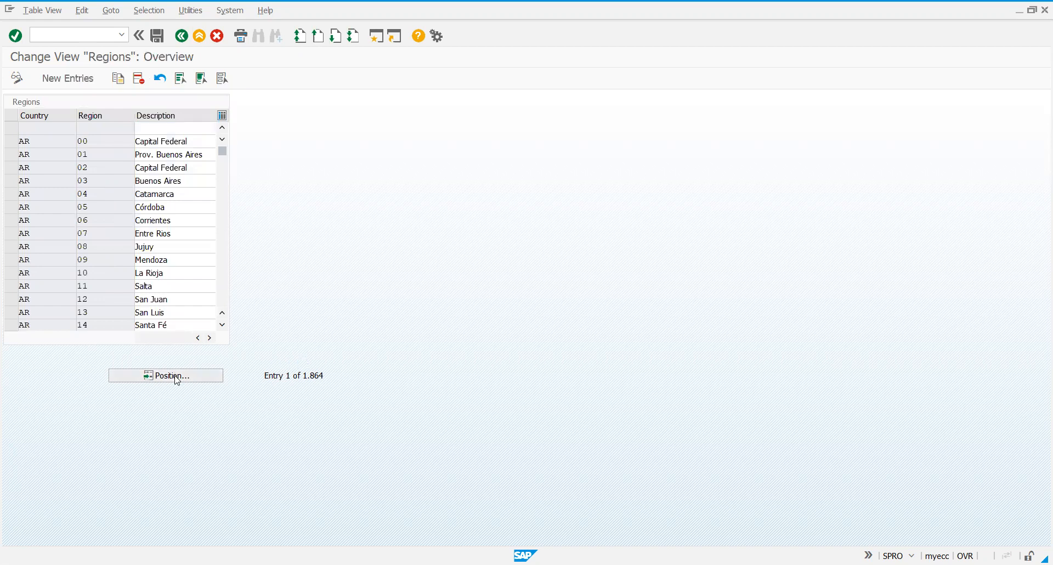
text(IN)
click(169, 205)
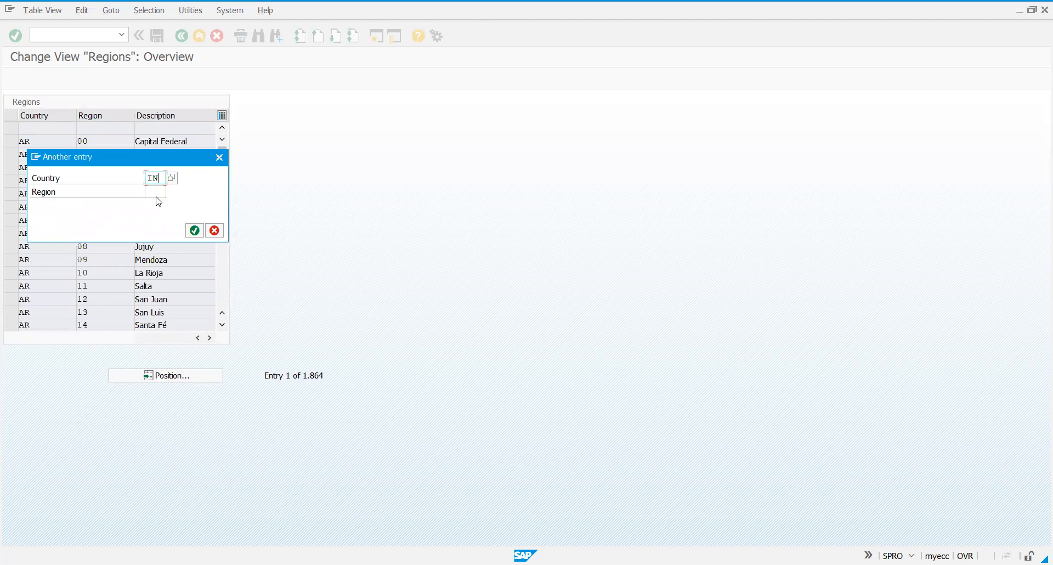
click(156, 195)
text(10)
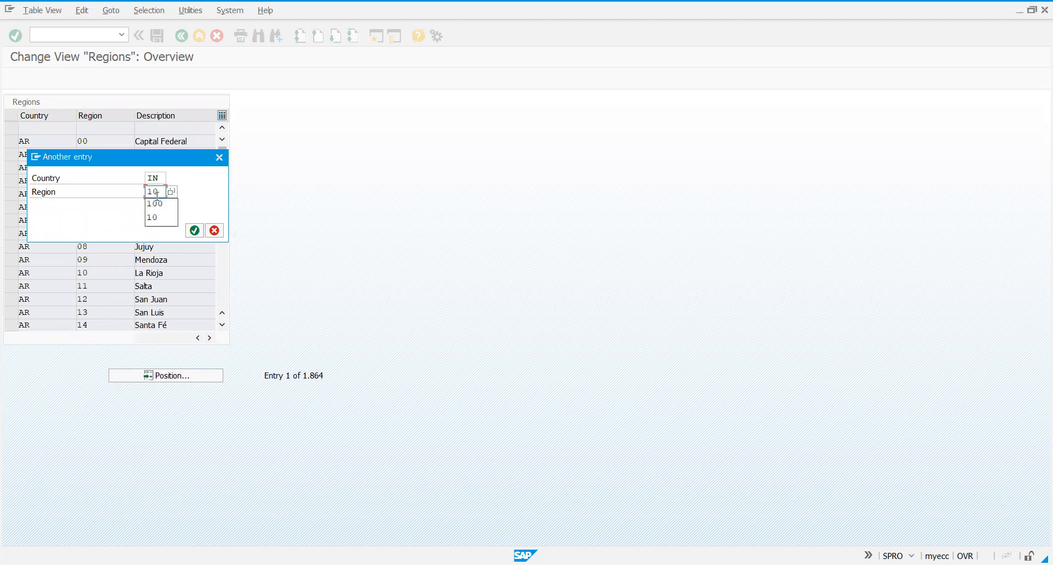
key(Return)
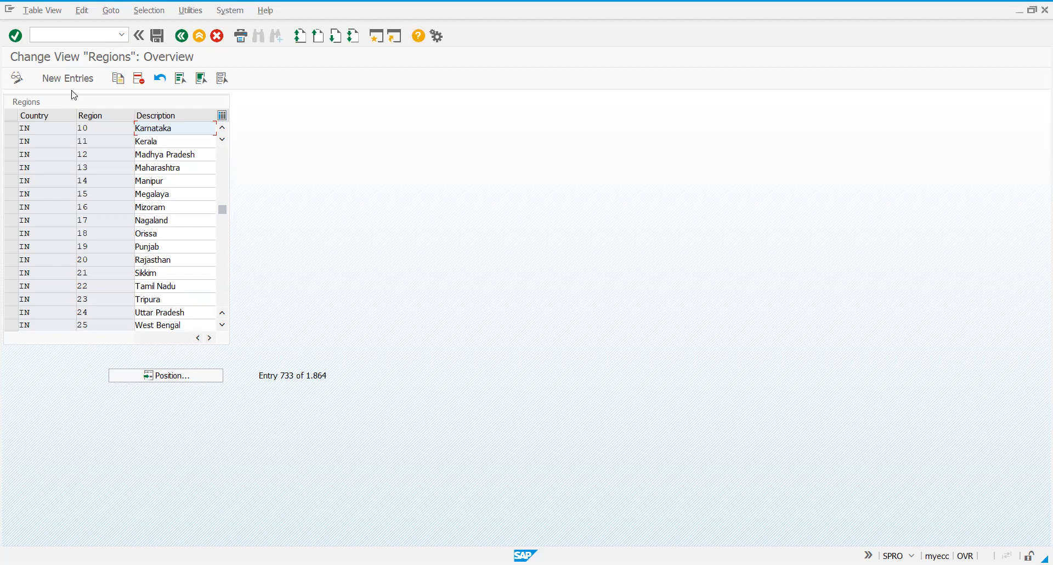
click(182, 36)
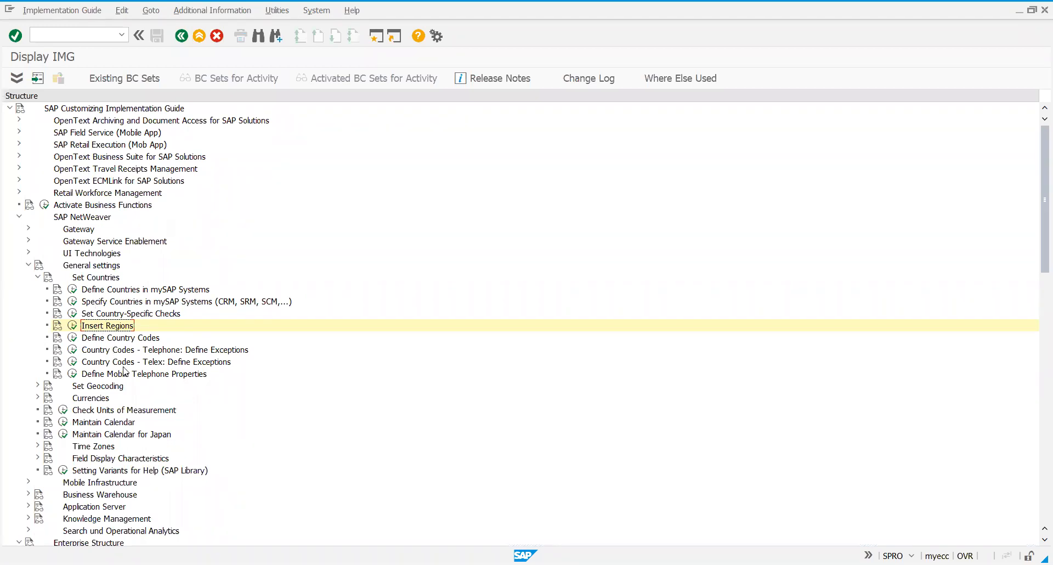
Collapse the SAP NetWeaver settings and open Define Plant under Enterprise Structure, Definition, Logistics - General
click(39, 278)
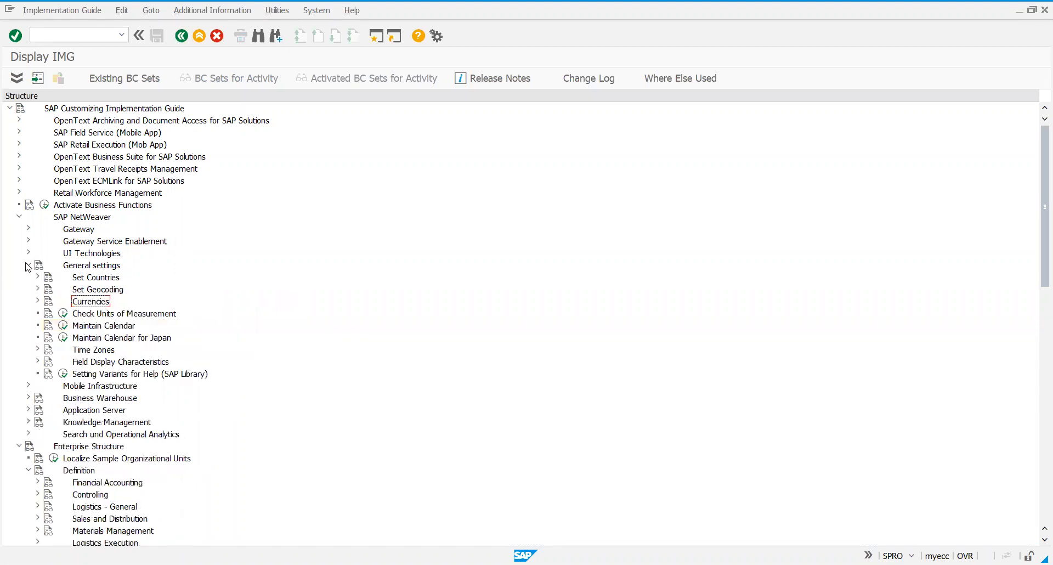
click(18, 218)
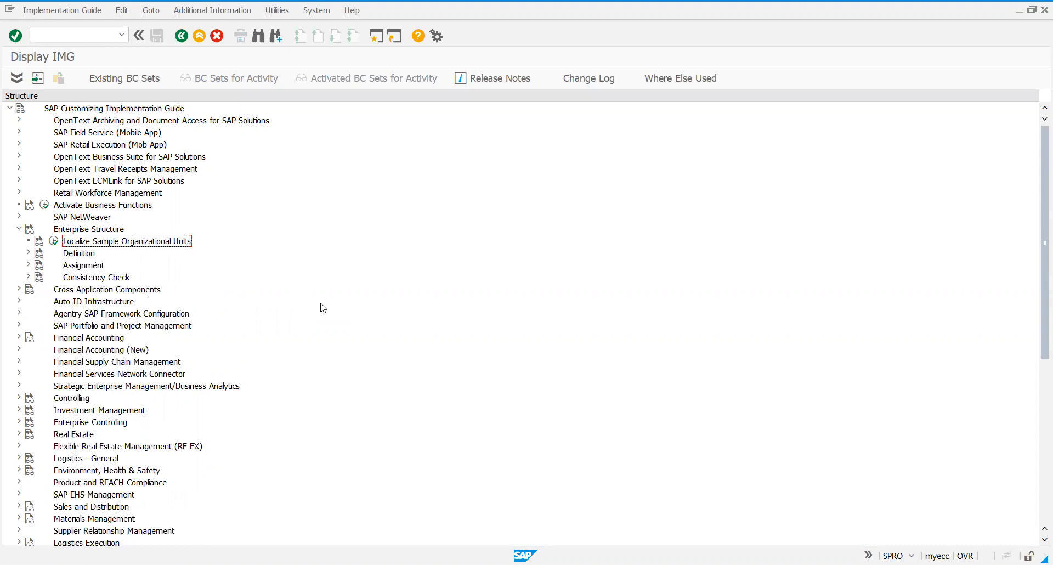
click(28, 253)
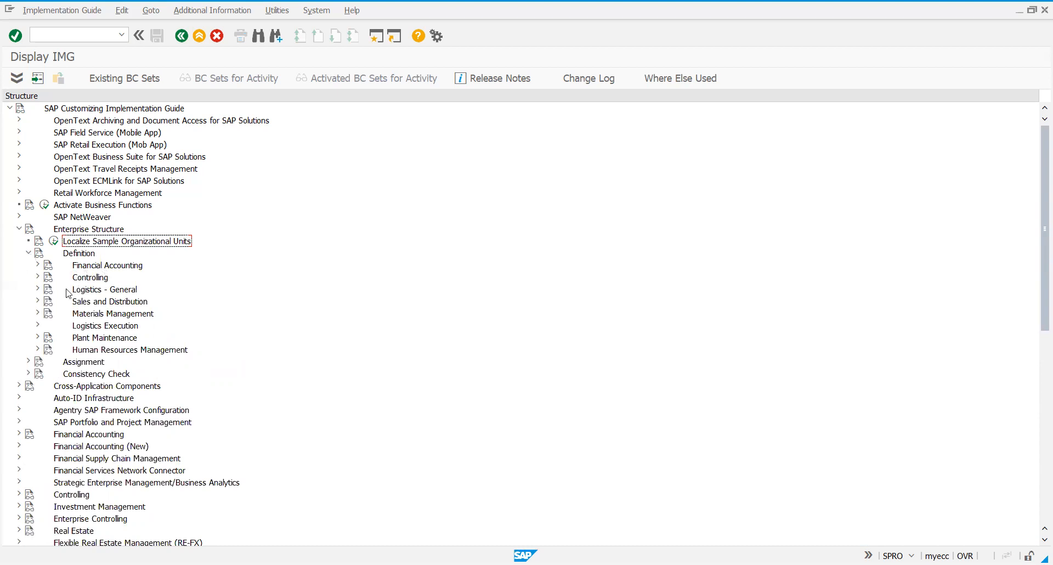
click(37, 289)
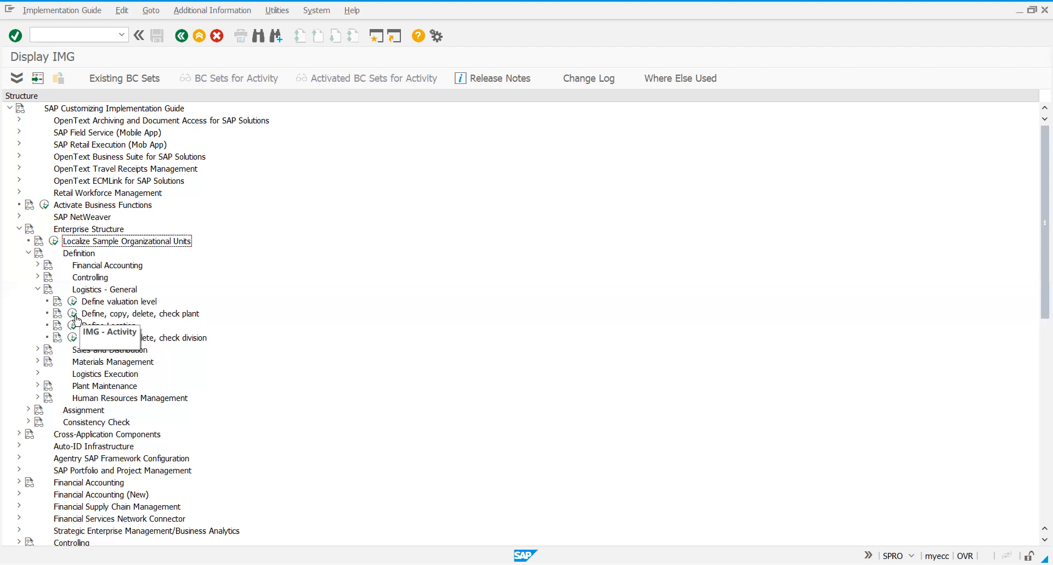
click(76, 319)
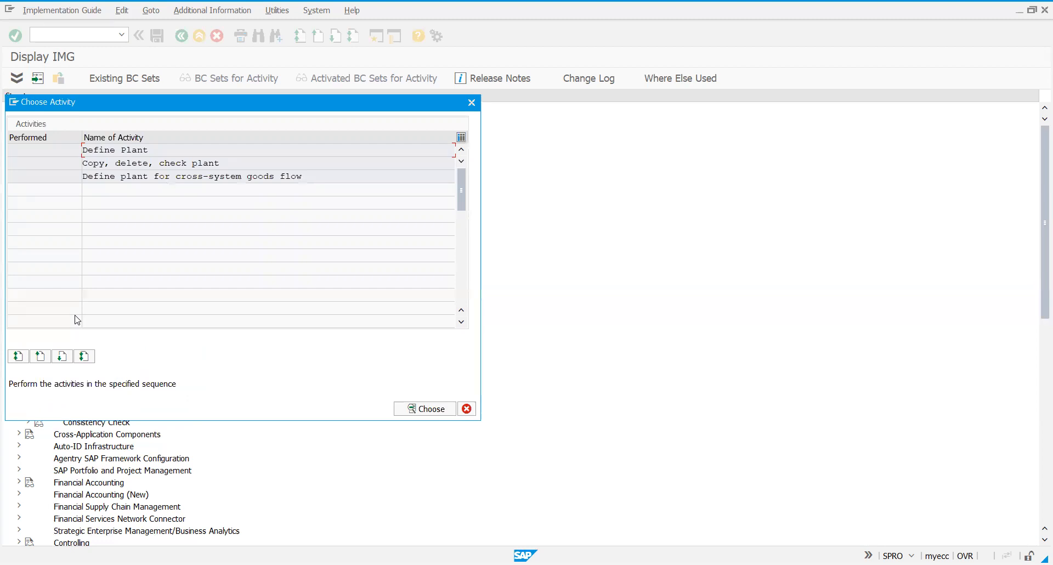
double_click(127, 149)
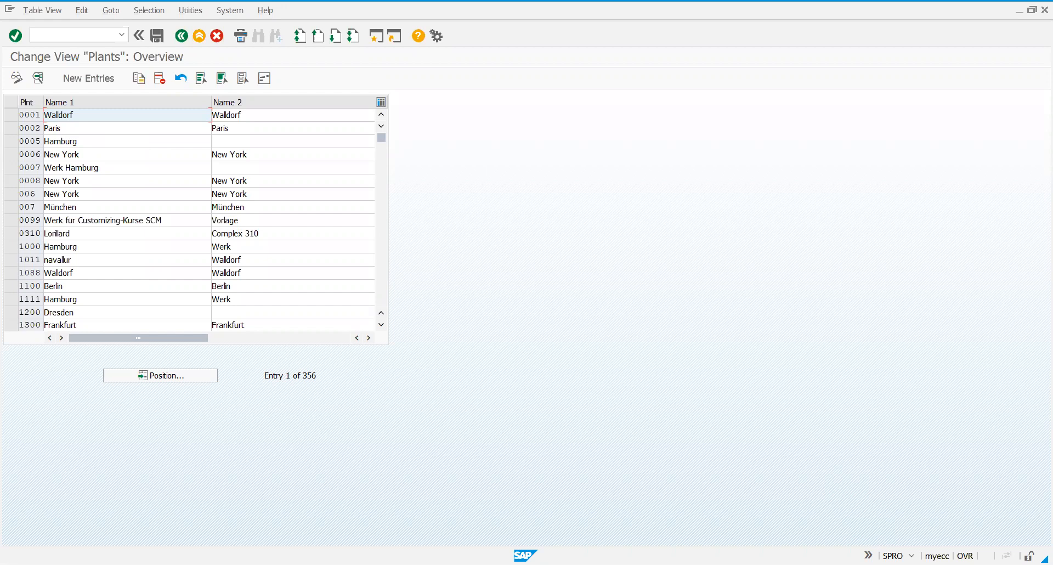
Check the session's transaction details, and leave the plant view and the implementation guide for the SAP Easy Access screen
click(911, 556)
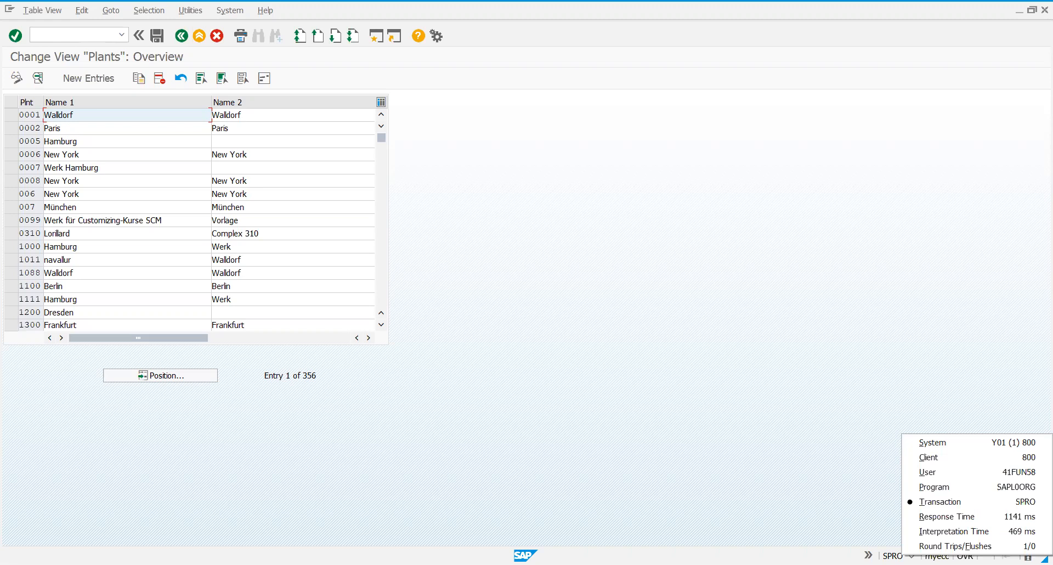
click(781, 498)
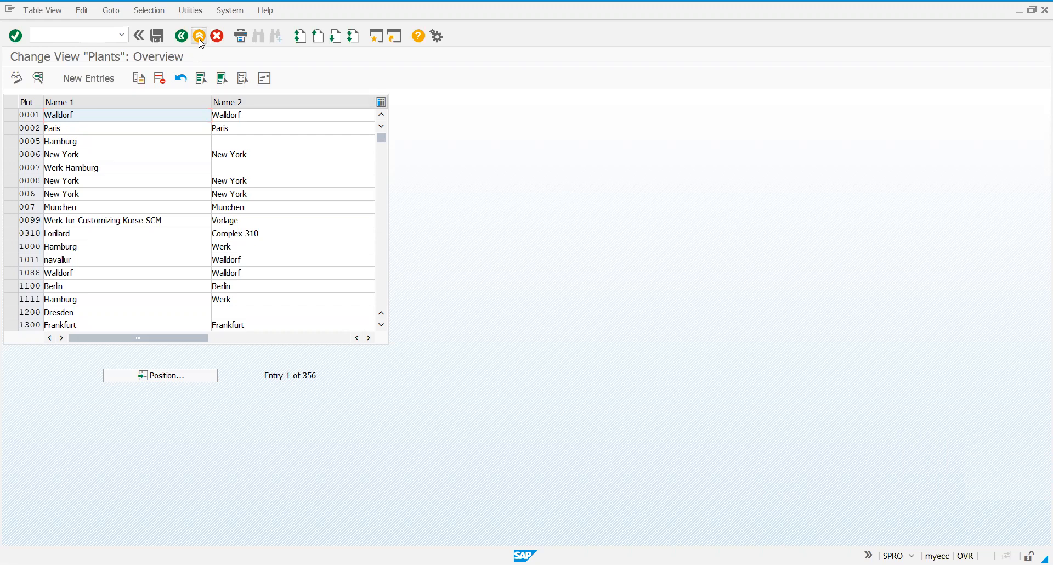
click(217, 36)
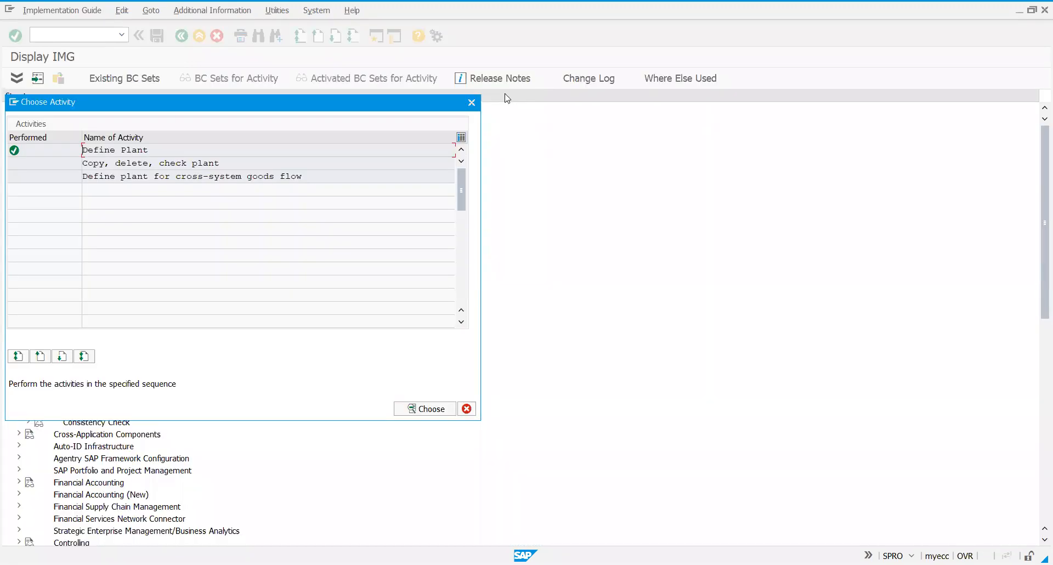
click(471, 103)
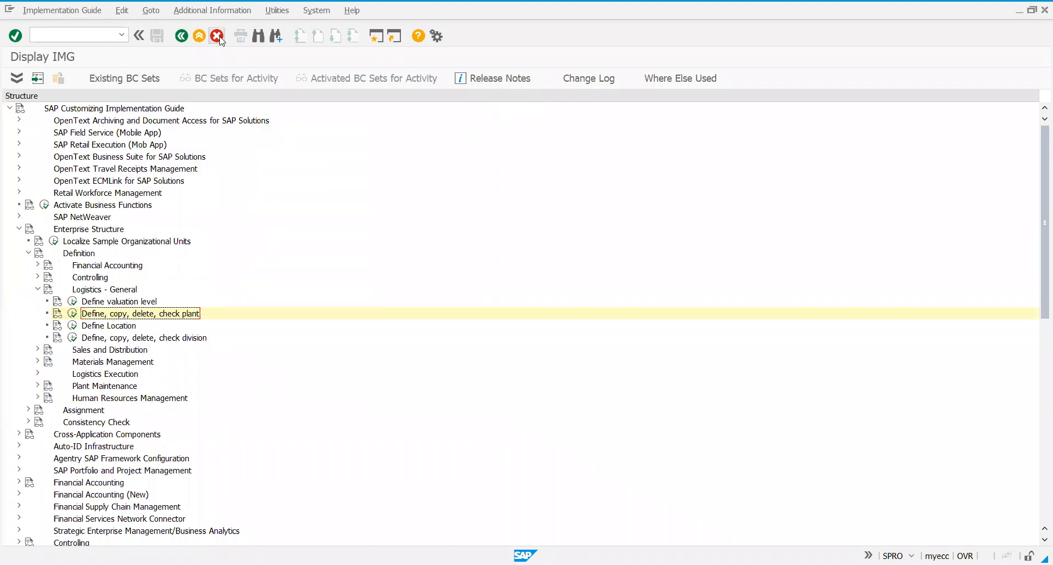
click(218, 37)
click(183, 39)
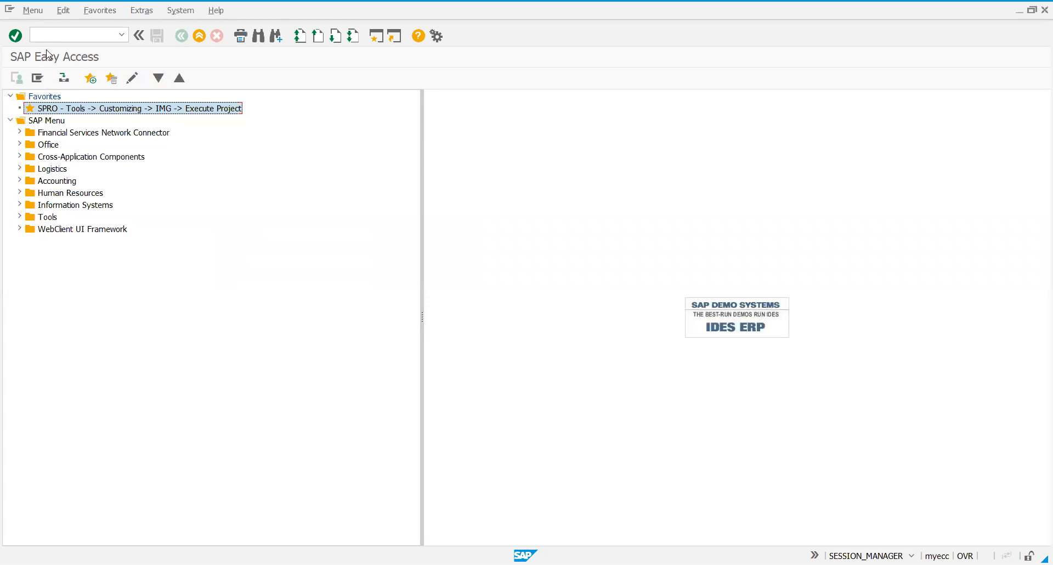
Open the plants overview directly with transaction code OX10
click(46, 36)
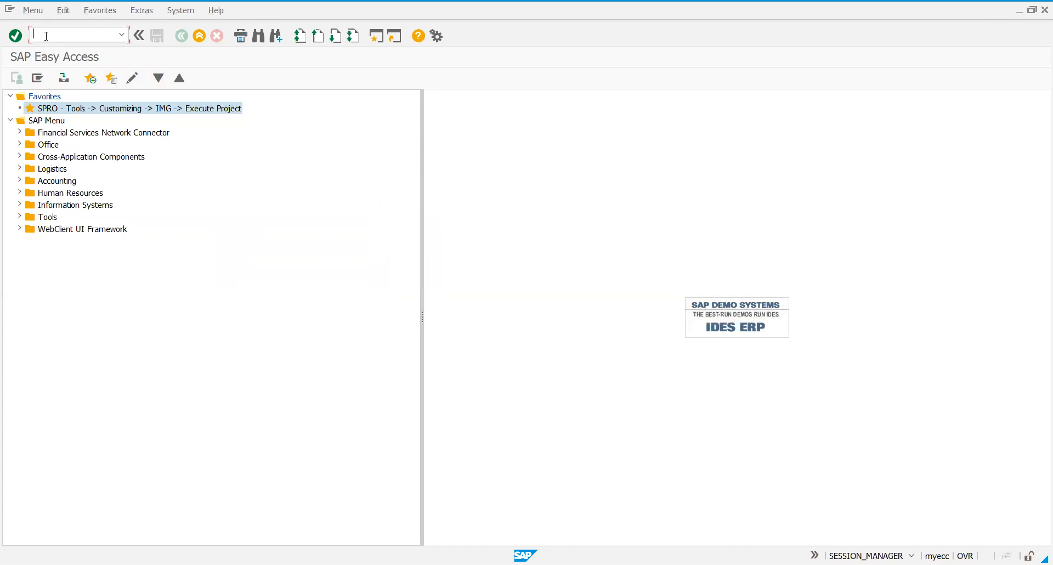
text(/n)
key(Return)
text(O)
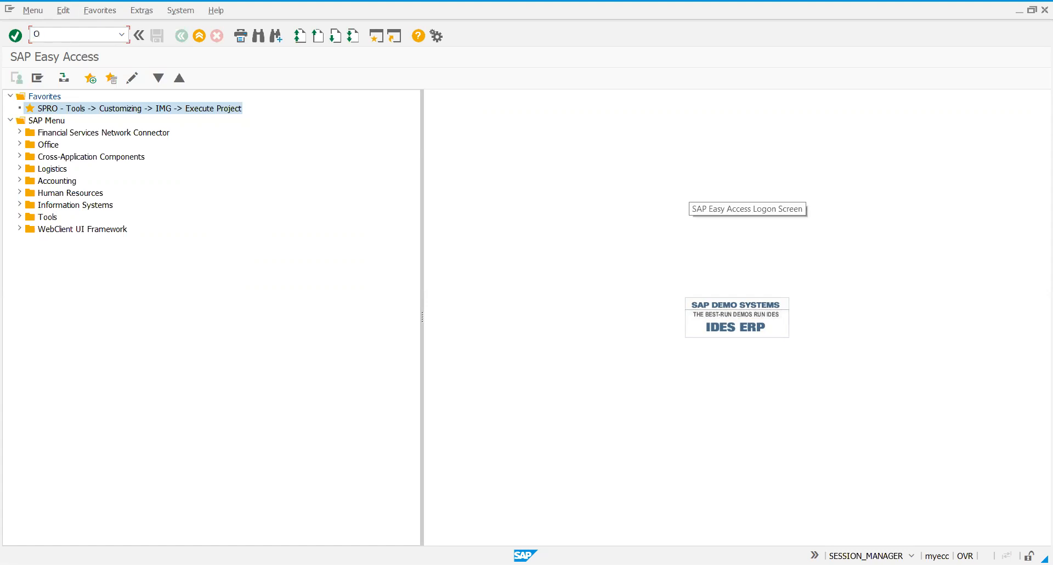
text(X10)
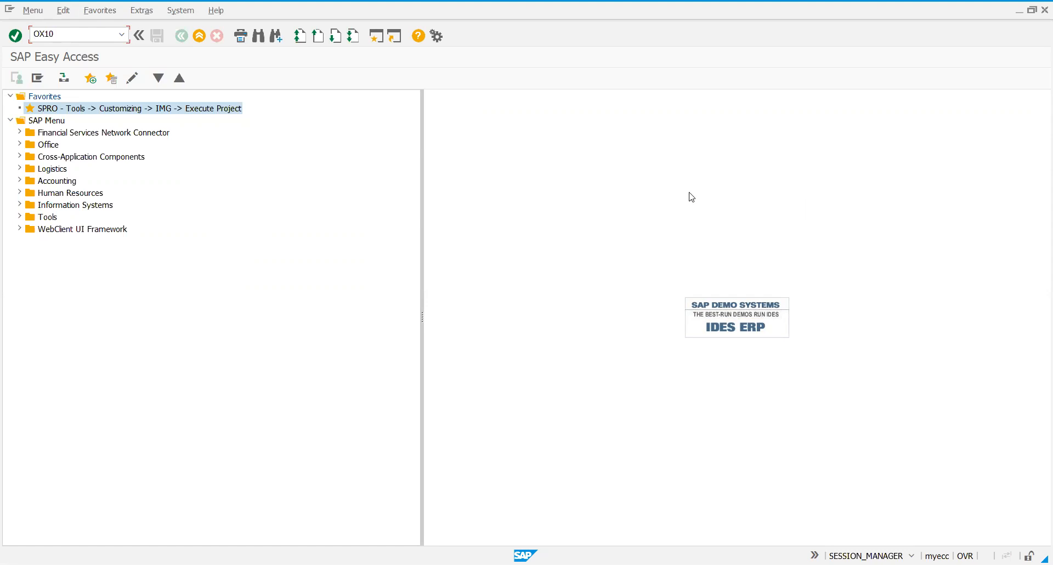
key(Return)
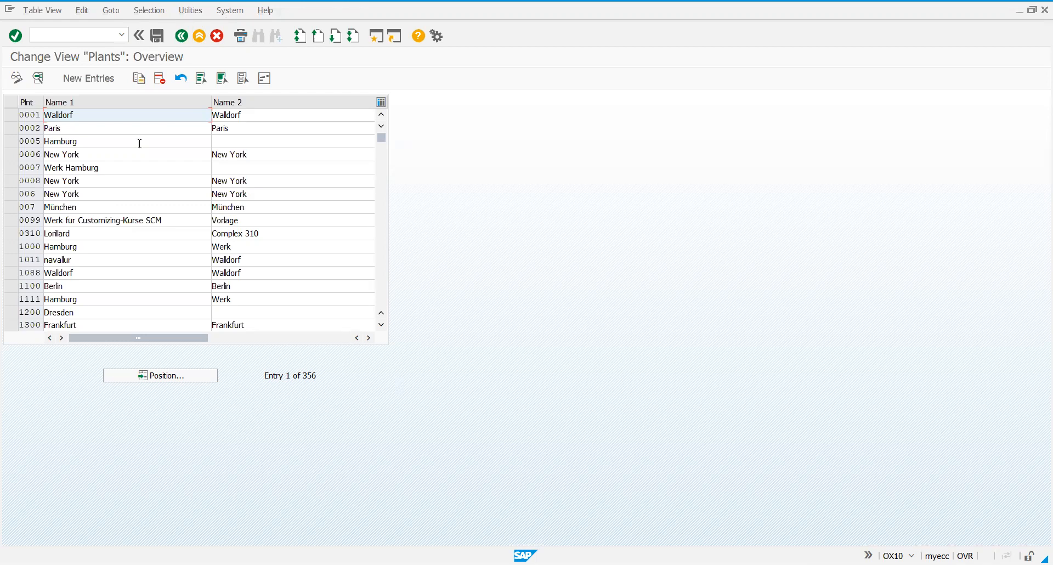
Create a new plant entry with the code PTBP and the first name line PTPL Bangalore plant
click(109, 86)
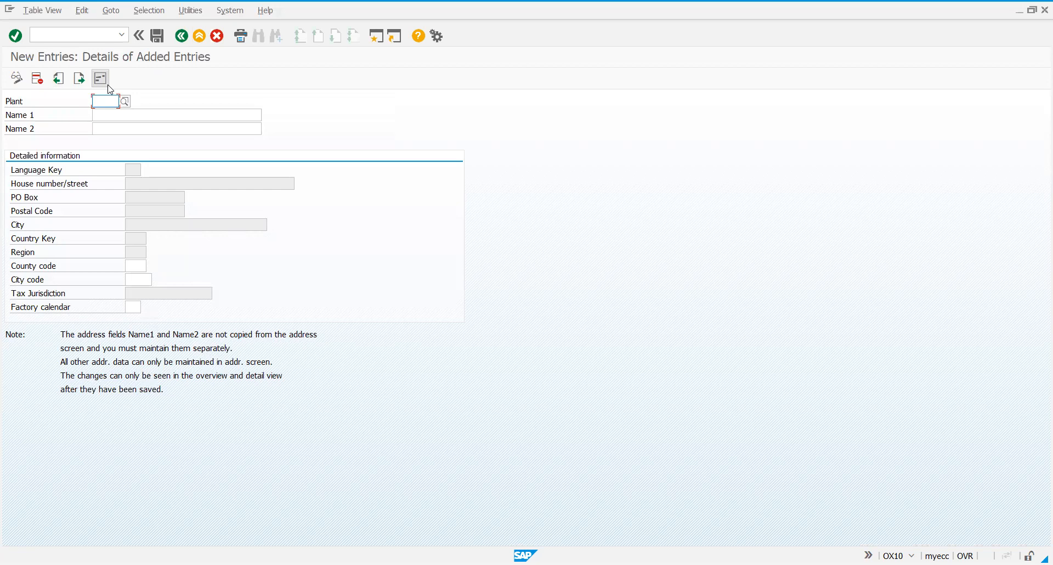
text(P)
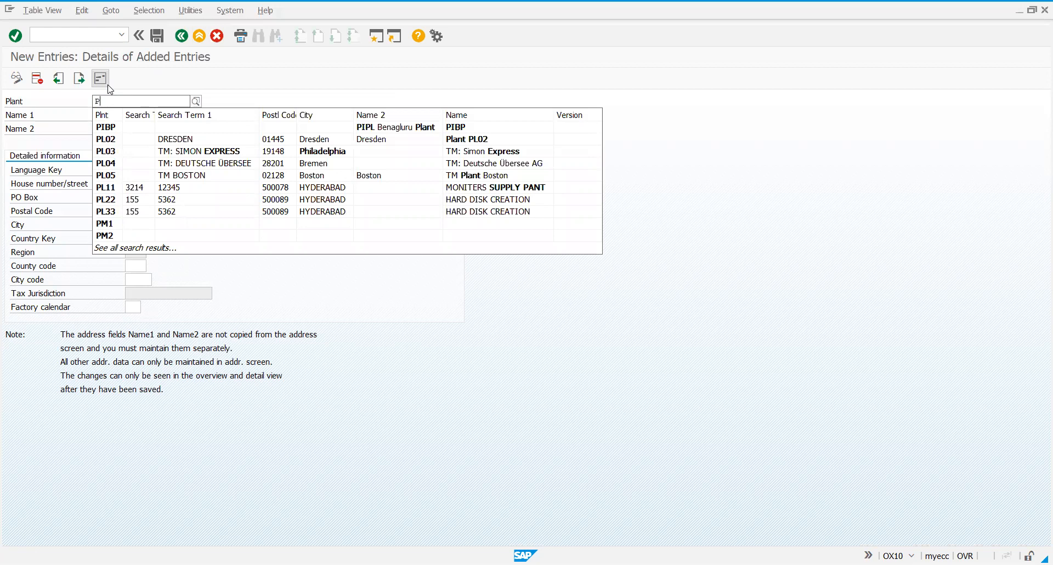
text(TBP)
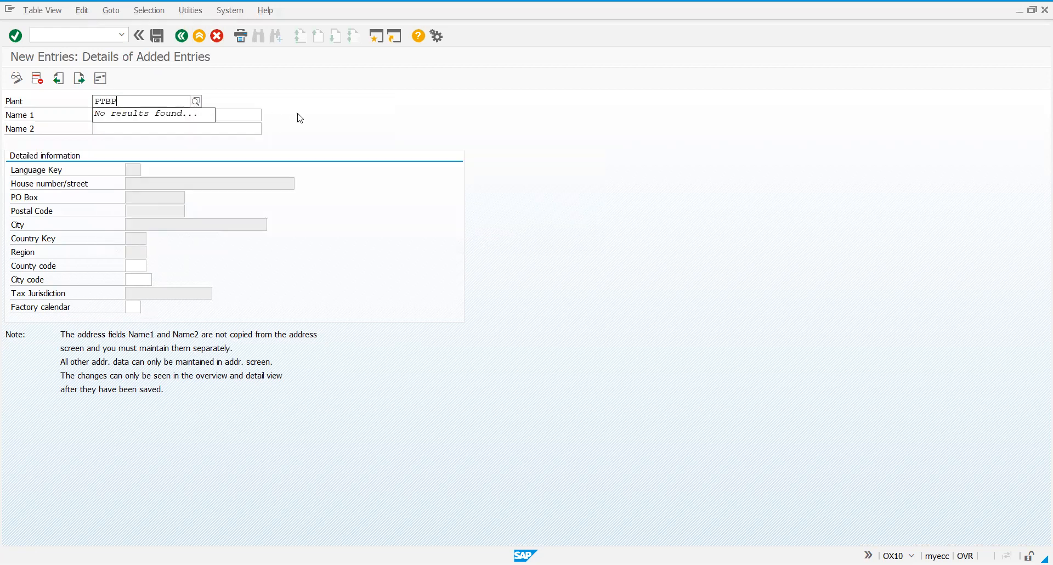
click(213, 114)
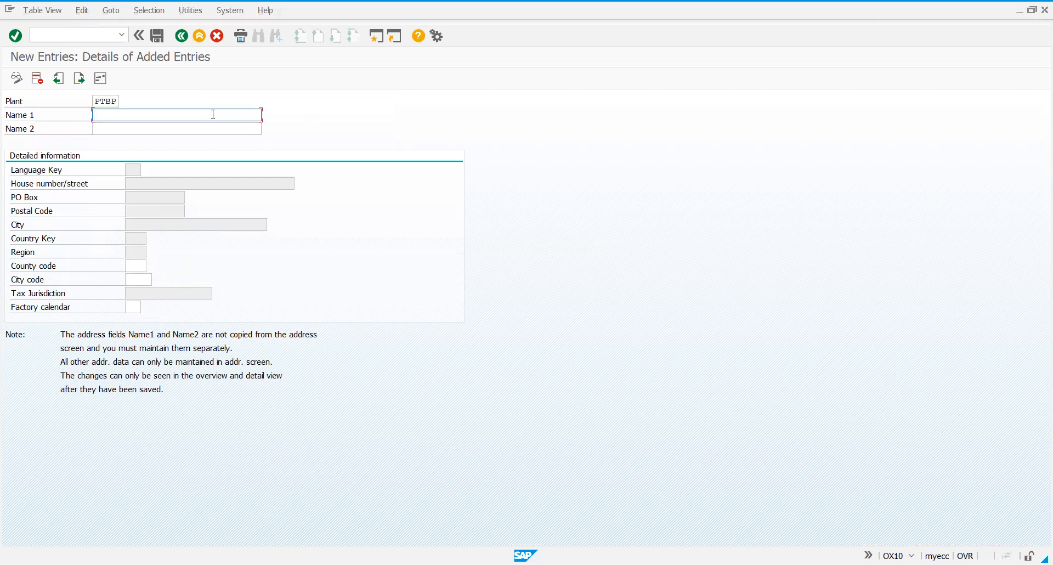
text(PTPL Bangalore plant)
Assign factory calendar Z1, Factory calendar for data generation in IDES, to plant PTBP
click(132, 308)
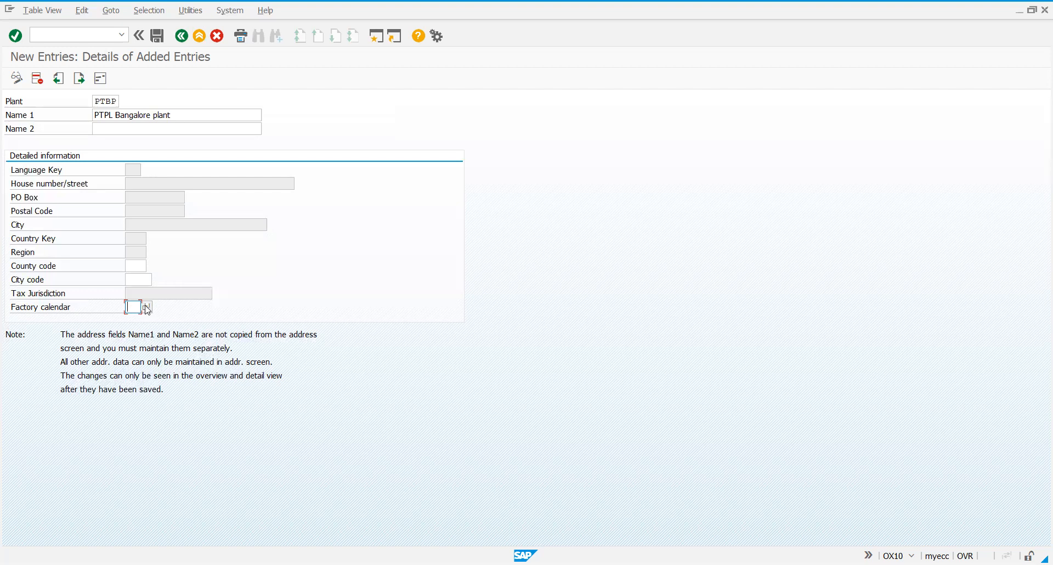
click(147, 308)
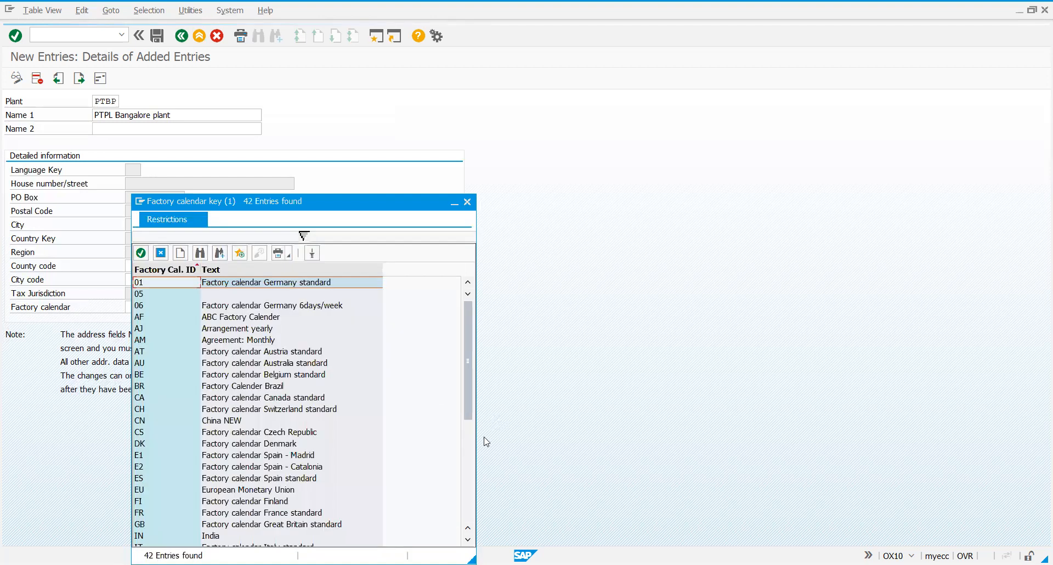
scroll(362, 493, down, 6)
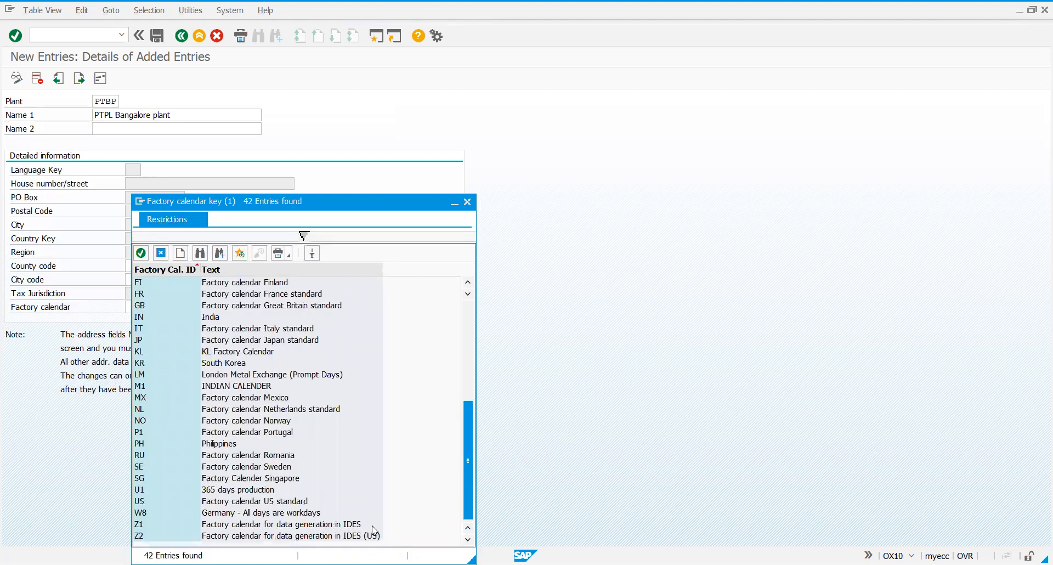
click(356, 528)
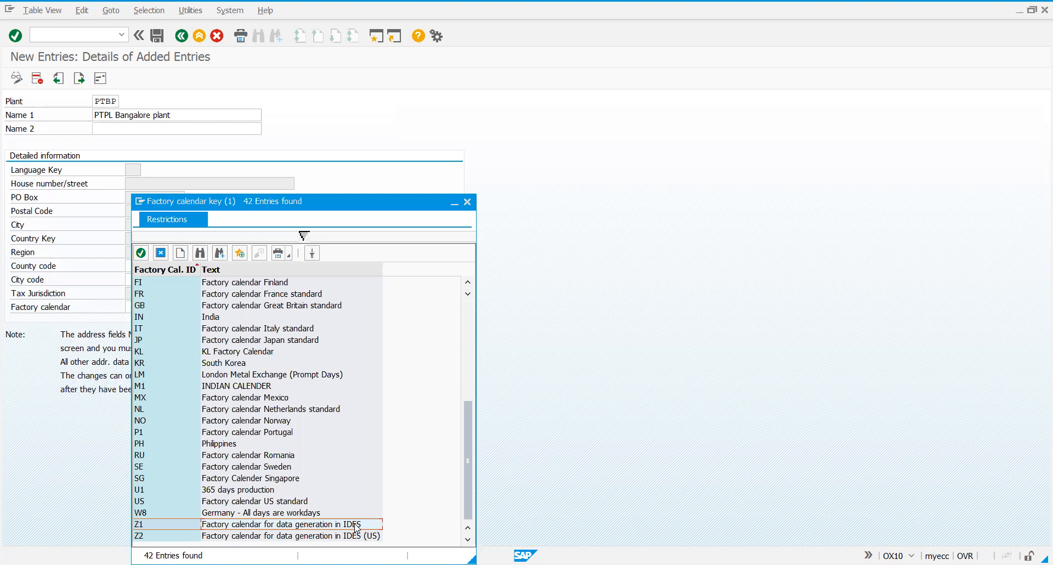
double_click(356, 525)
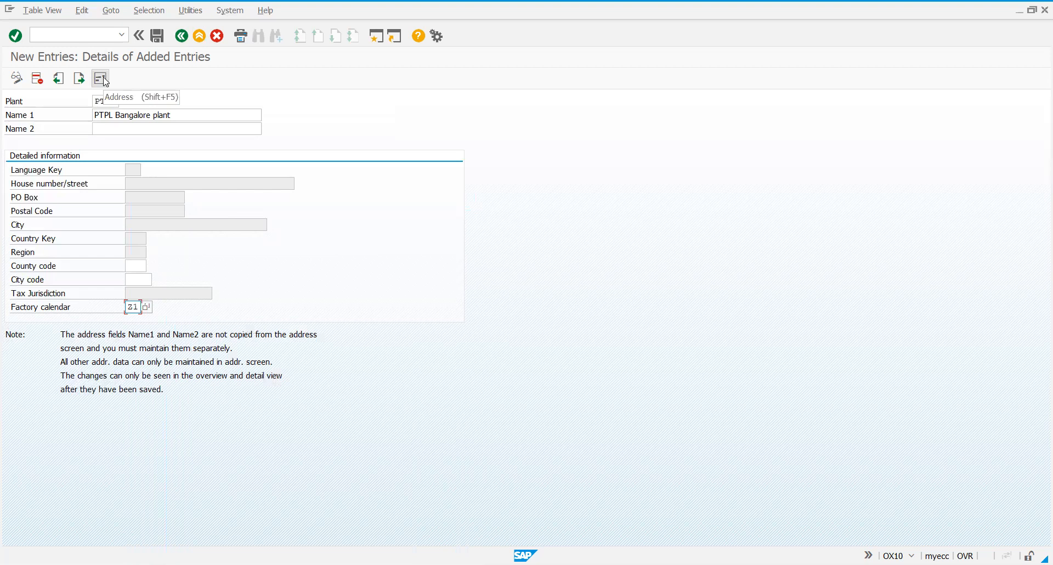
Save the plant entry to bring up its address data, and enter the title Ms. and the name PTBP
click(157, 38)
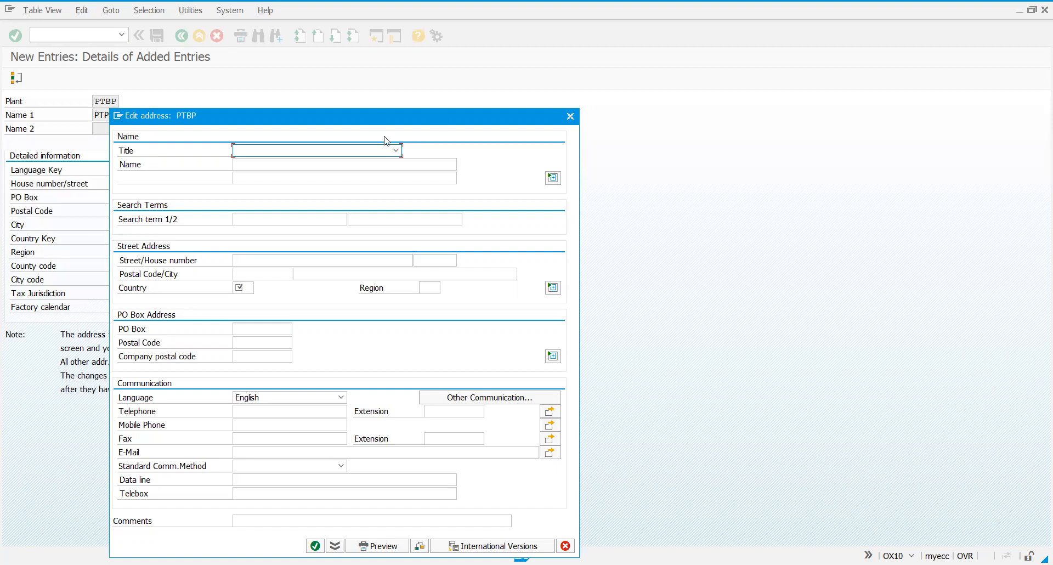
click(396, 150)
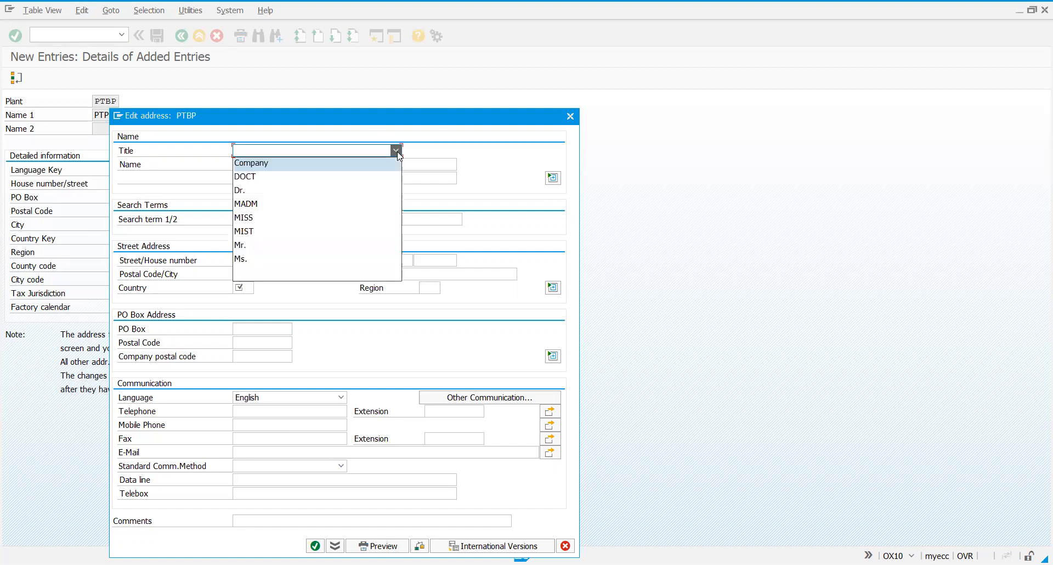
click(341, 256)
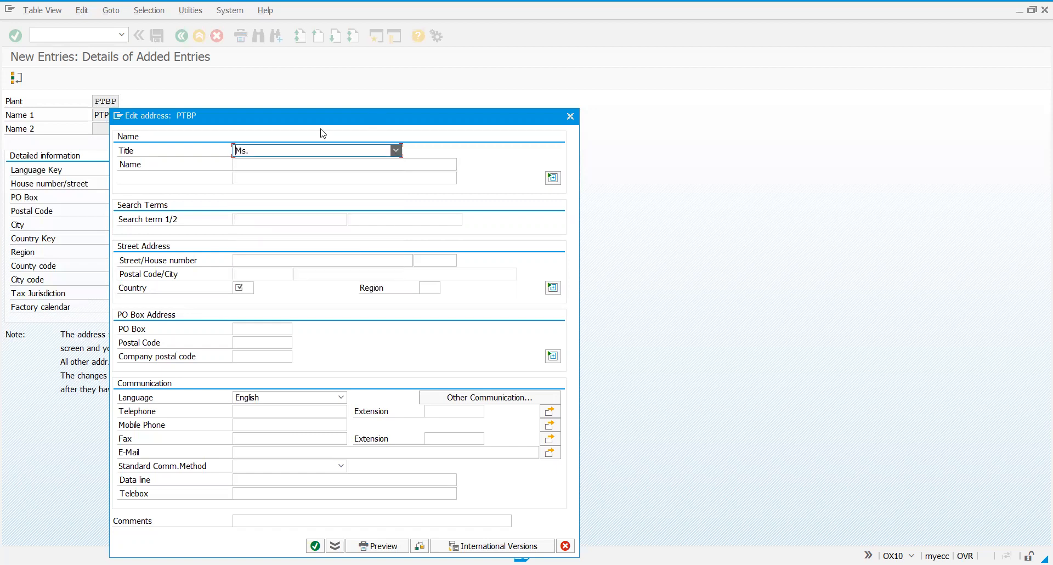
click(289, 167)
text(PTBP)
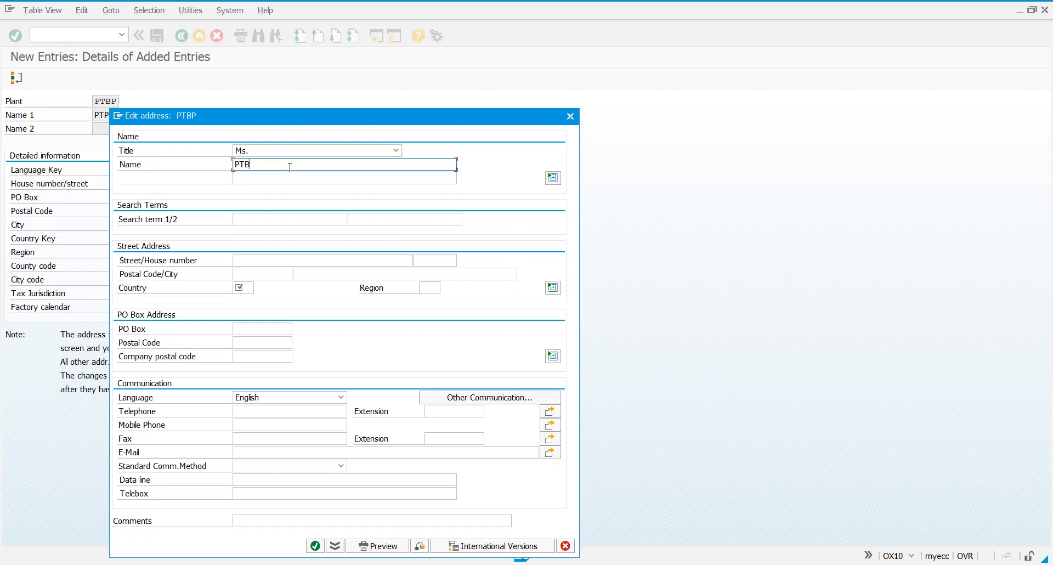
Set the plant address to country IN and region 10, and save it under the PTPL- Project customizing request
click(245, 286)
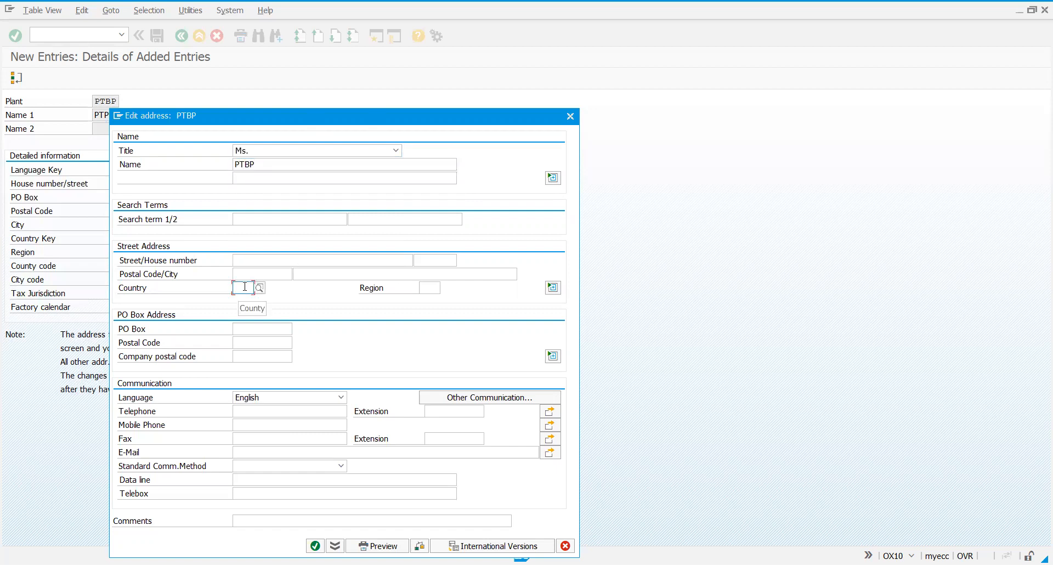
text(in)
click(434, 286)
text(10)
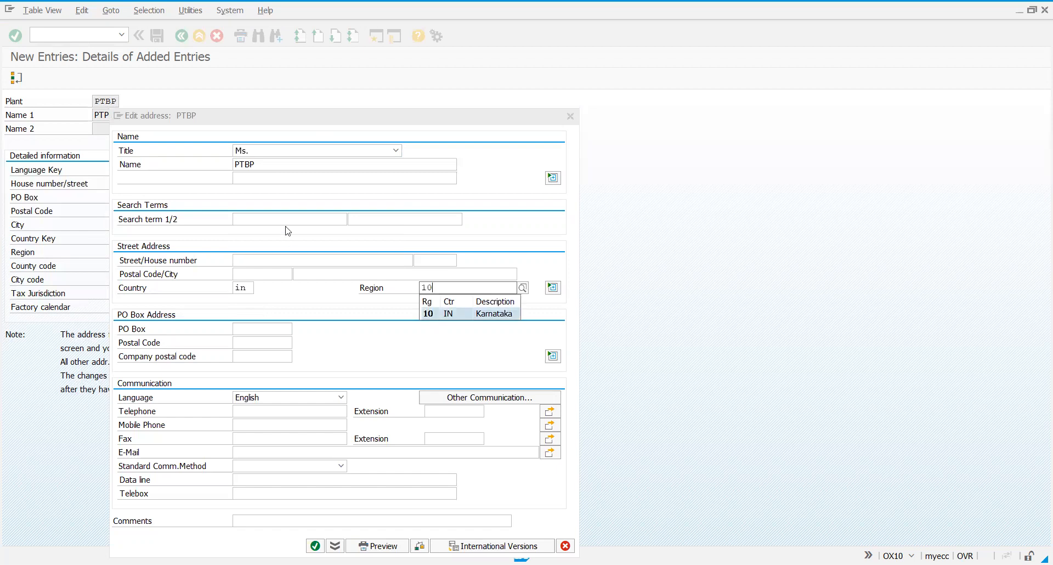
key(Return)
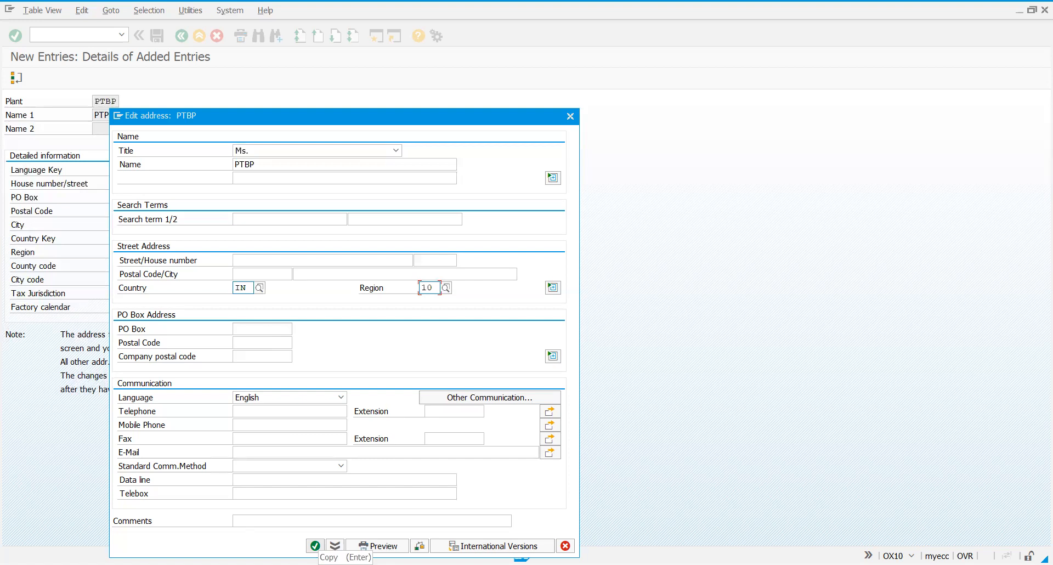
click(316, 545)
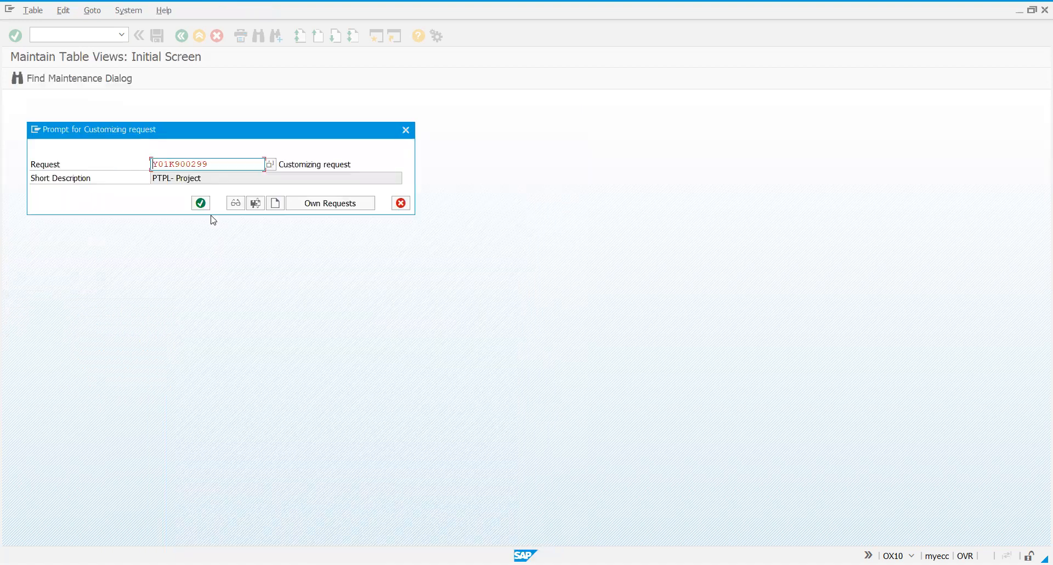
click(200, 203)
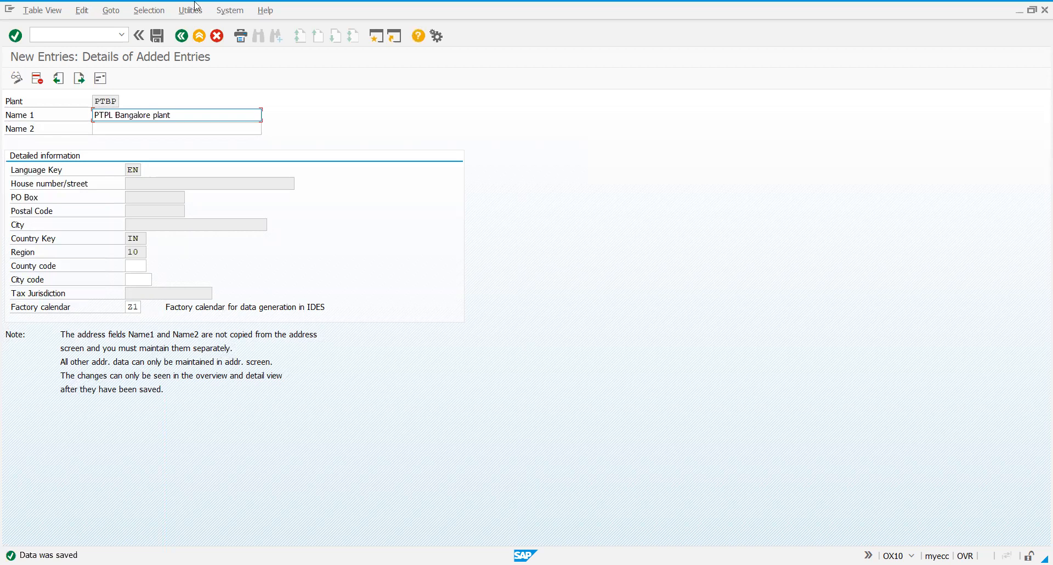
Return to the plants overview and open the SAP Calendar main menu with transaction code OVR3
key(alt+Tab)
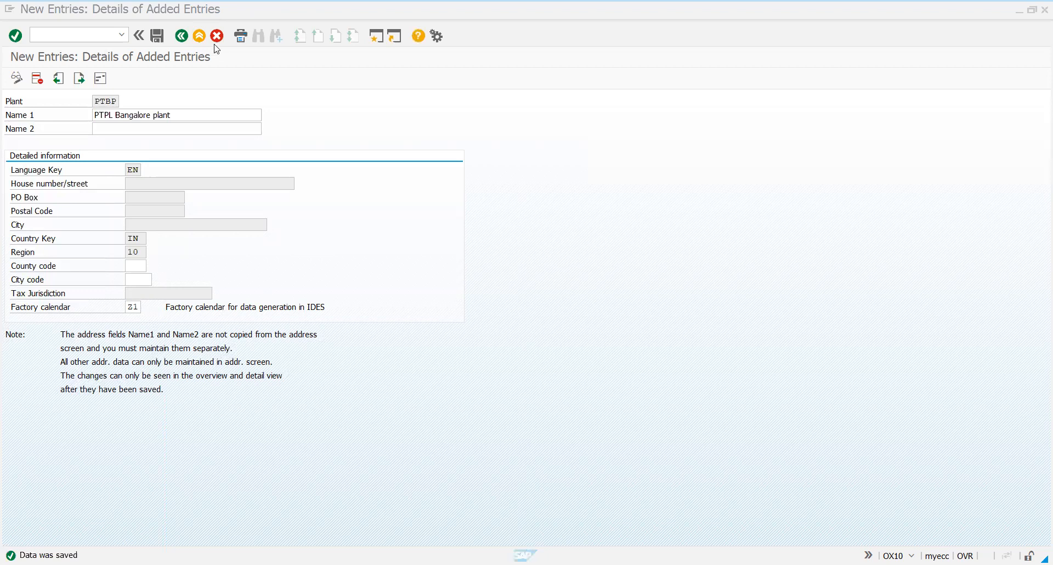
click(181, 36)
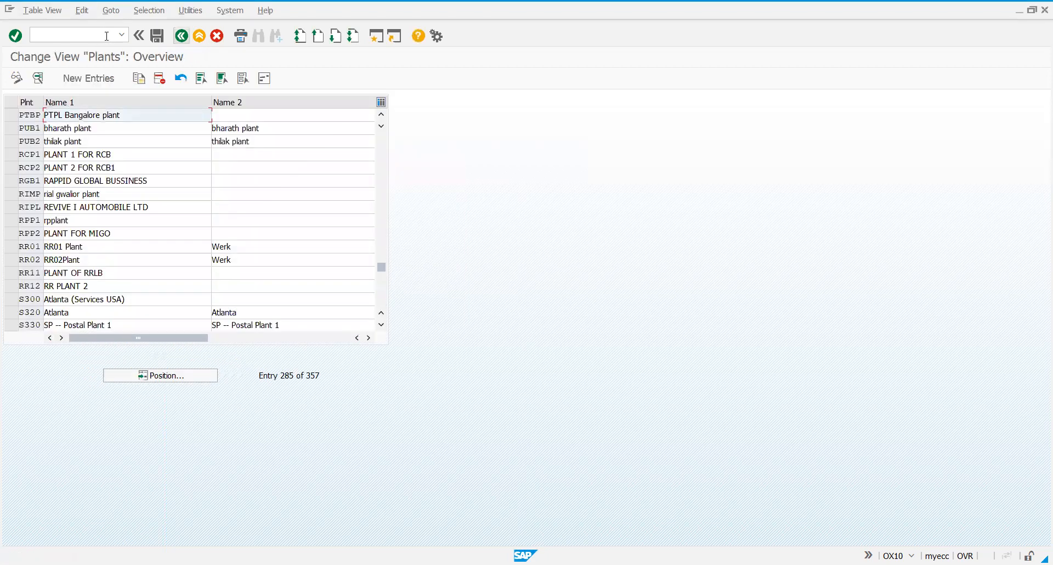
text(/n)
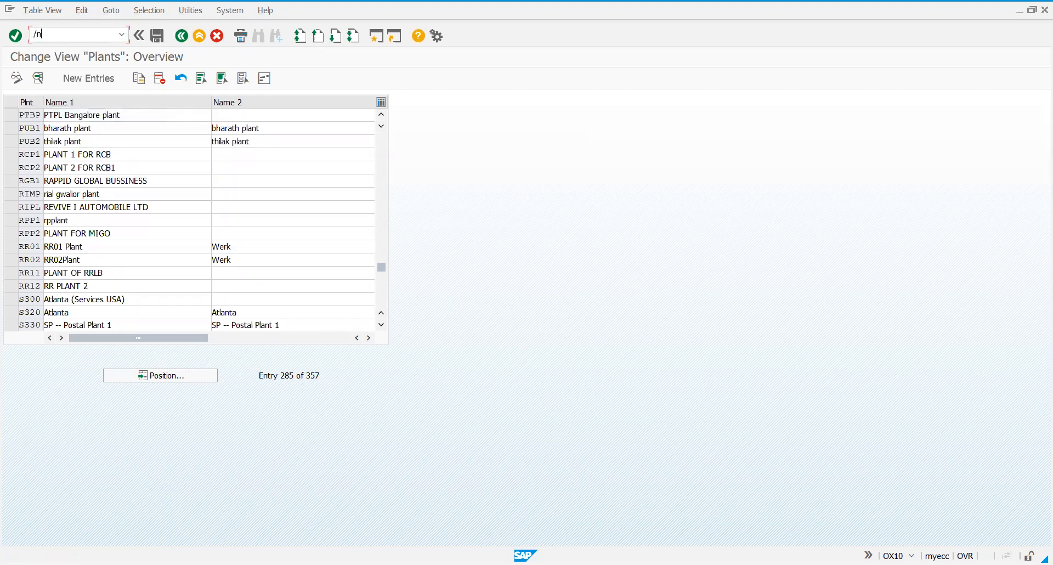
text(ovr3)
key(Return)
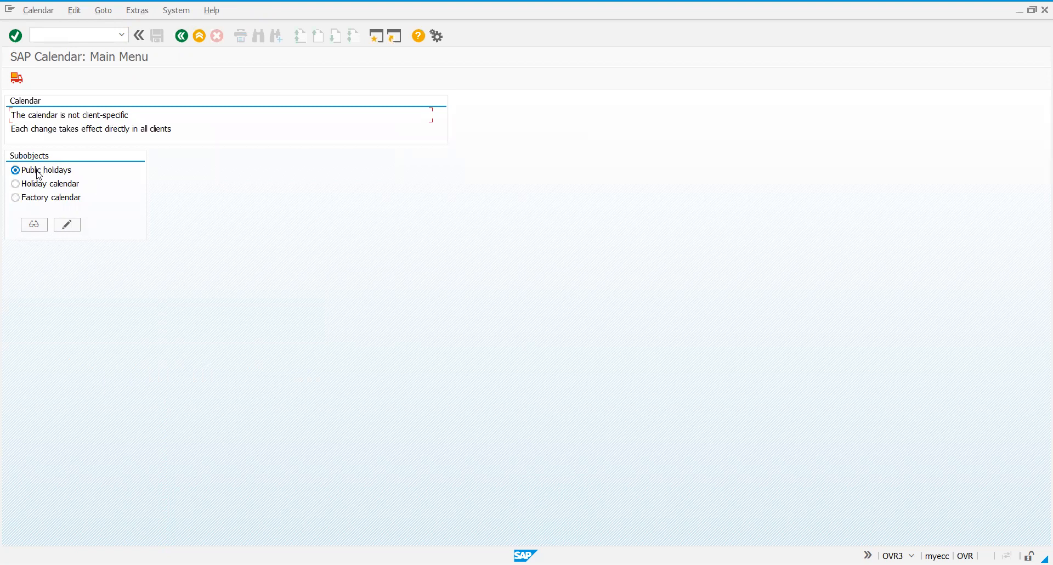
Open the public holidays for changing, look through the list including Gandhi Jayanthi, and return to the calendar main menu
click(71, 230)
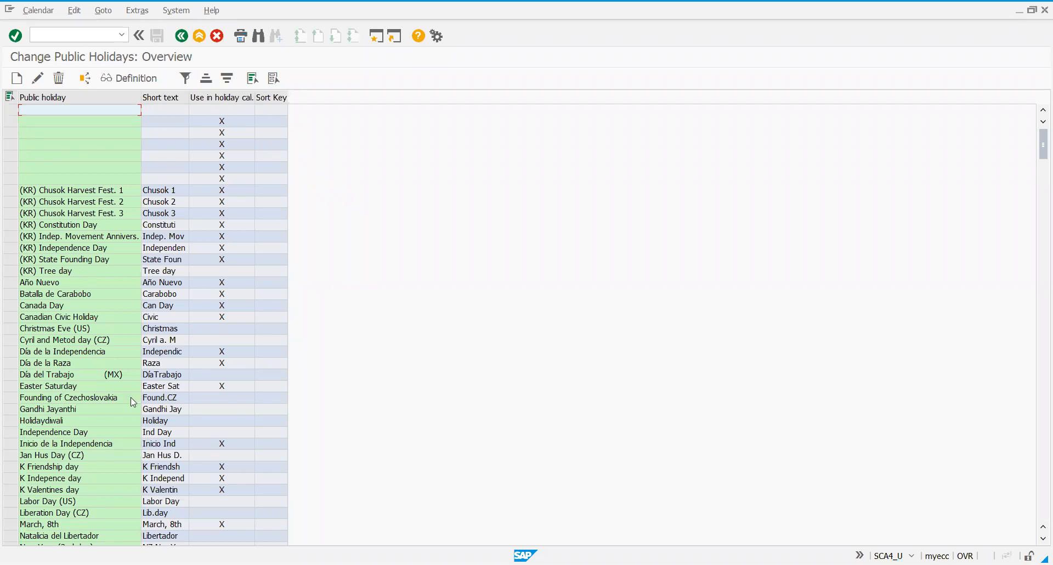
click(86, 410)
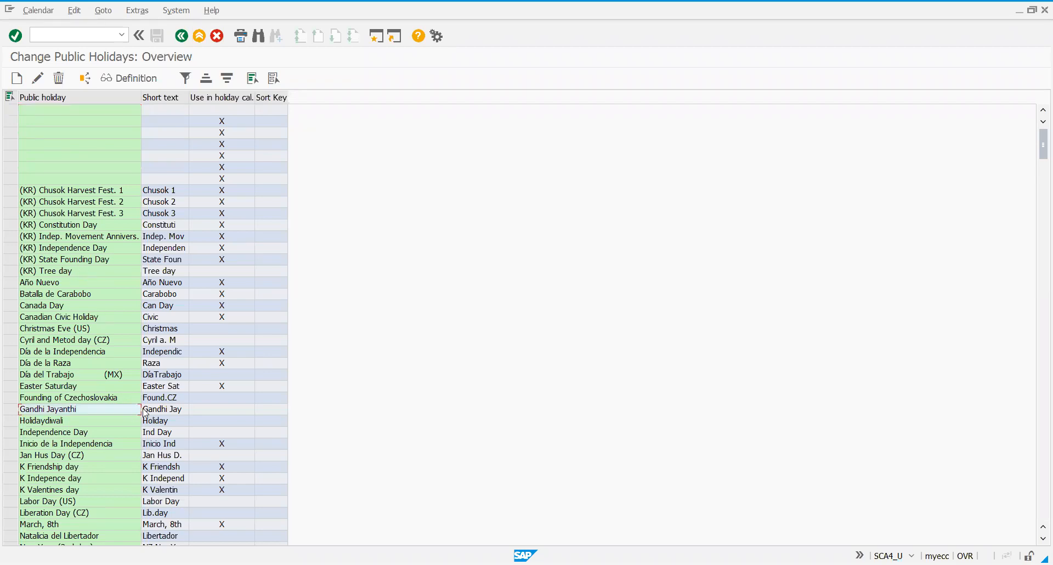
click(146, 413)
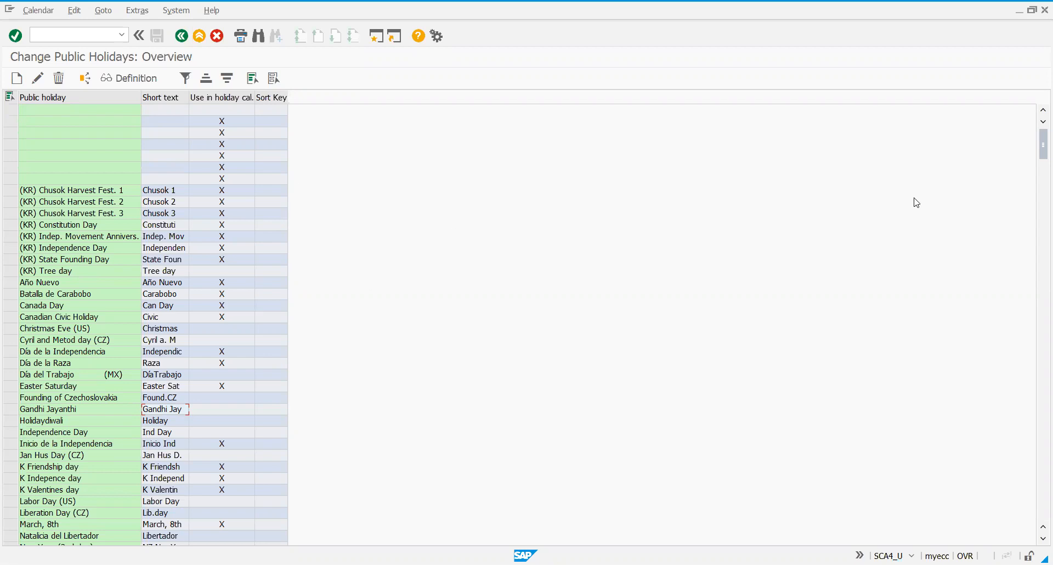
click(1038, 222)
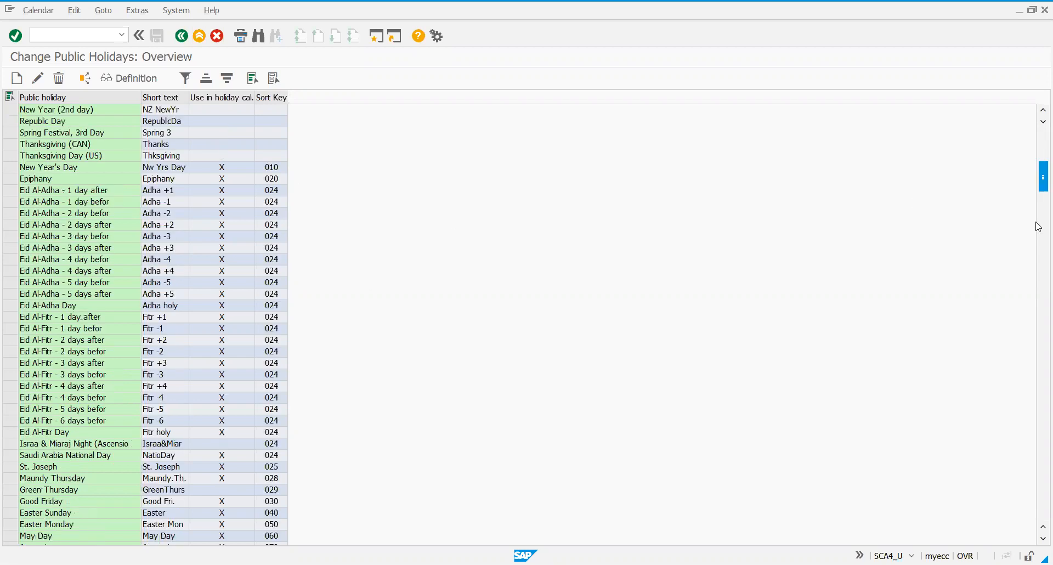
click(1038, 279)
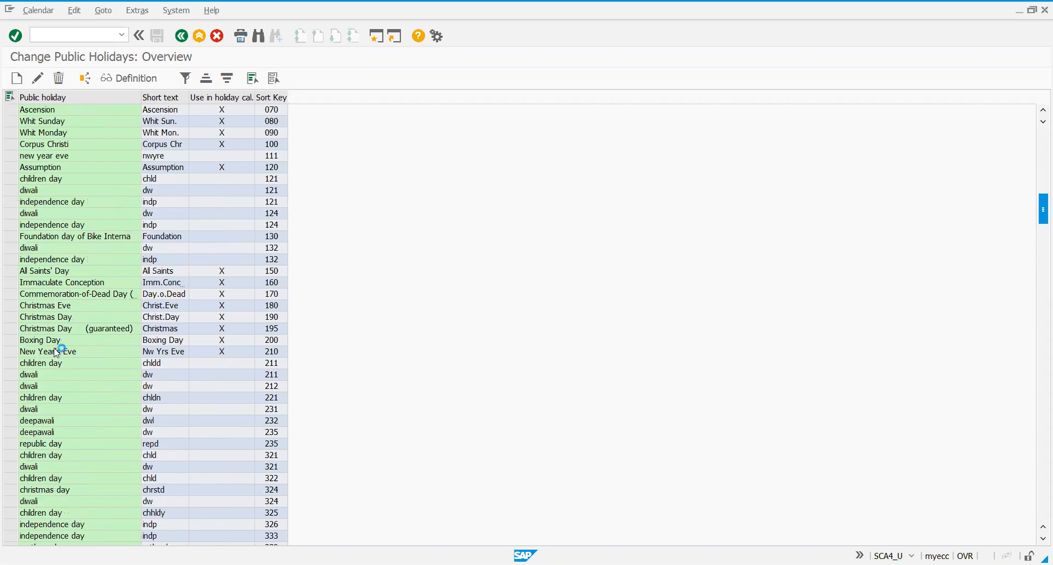
scroll(59, 350, down, 10)
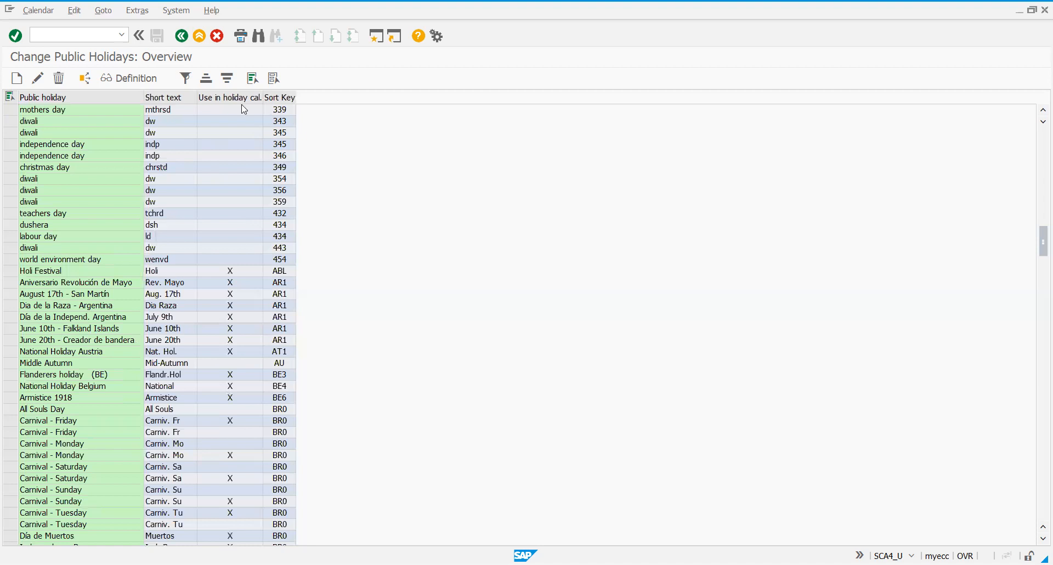
click(180, 37)
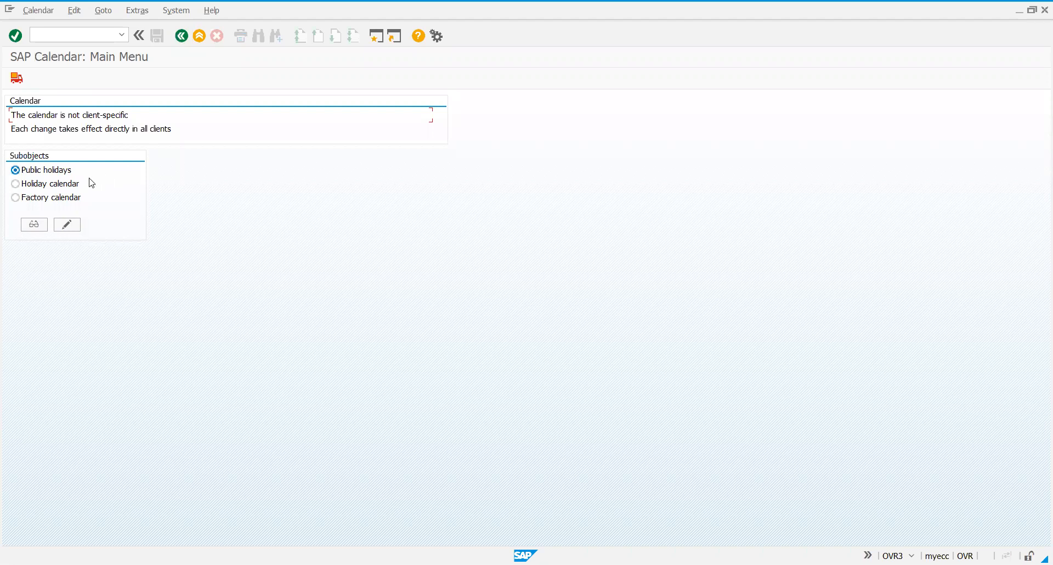
View the holiday calendar overview in change mode, return to the calendar main menu and open the factory calendars for changing
click(57, 188)
click(67, 226)
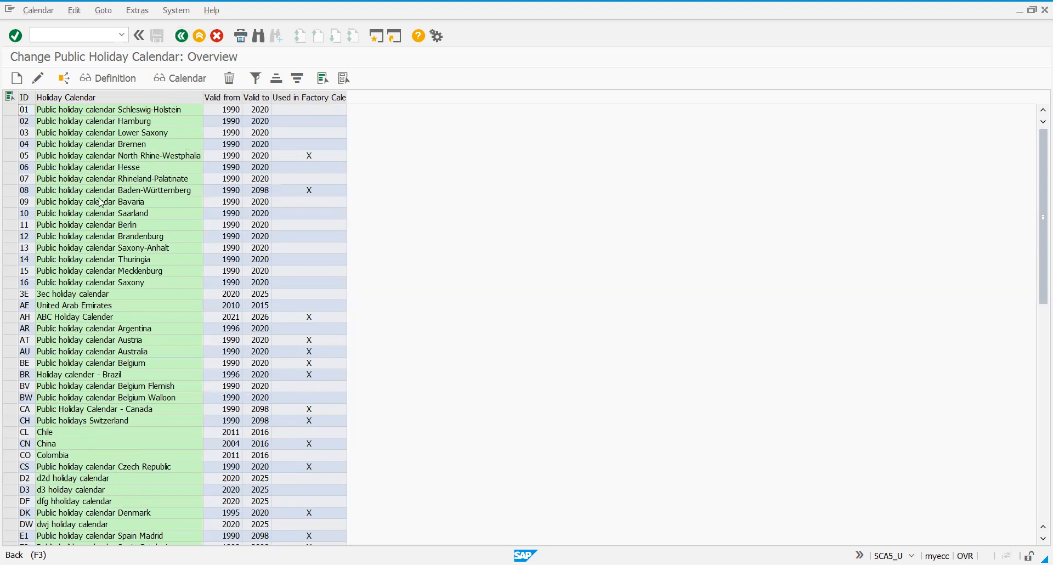
key(F3)
key(space)
click(76, 226)
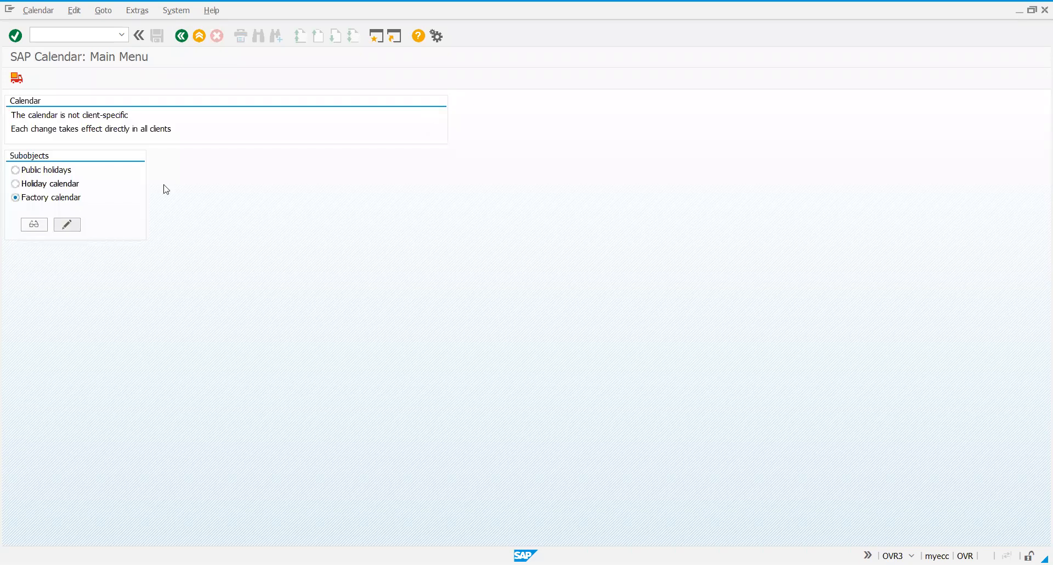